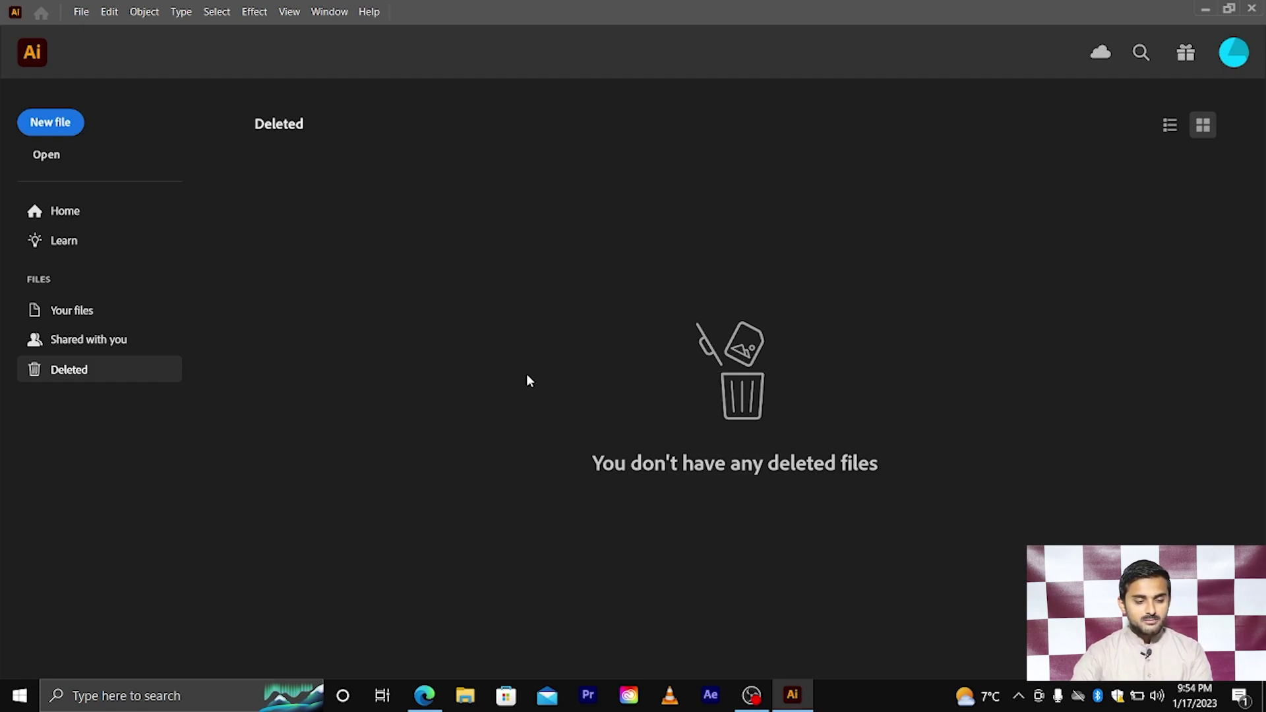
Start a new document and browse the Saved, Mobile, Web and template presets, returning to Recent.
left_click(58, 127)
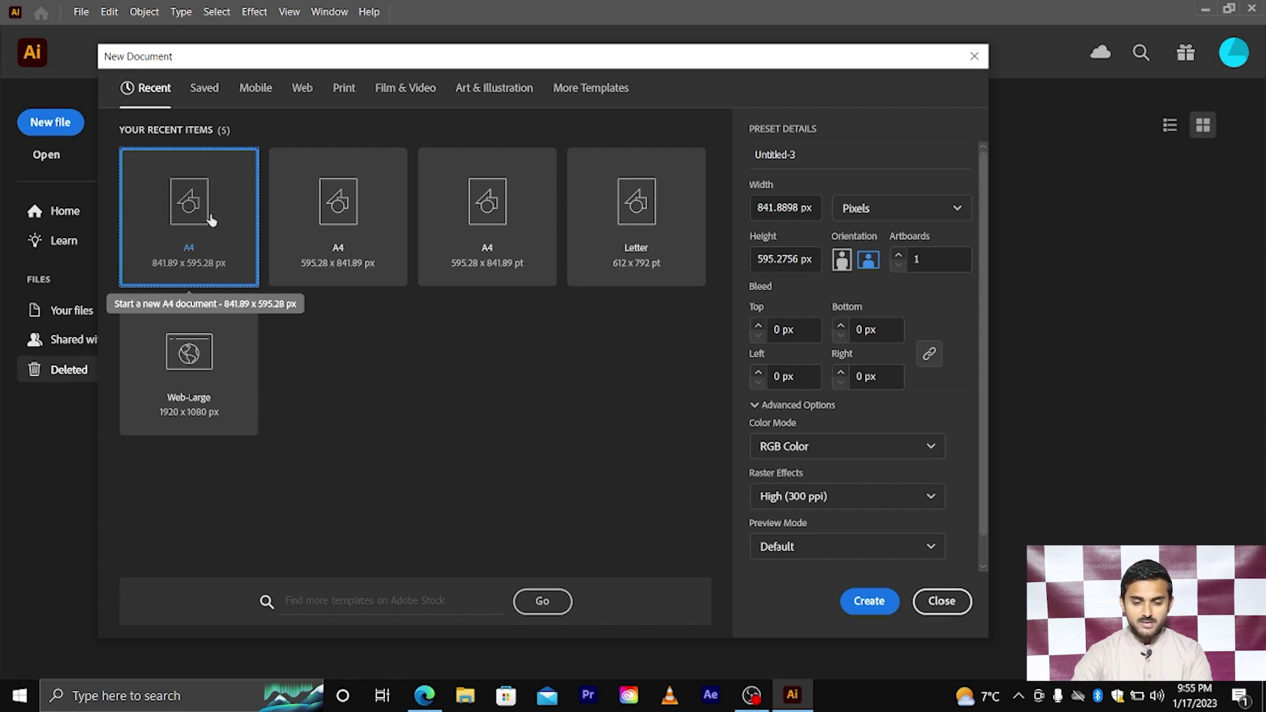
left_click(202, 96)
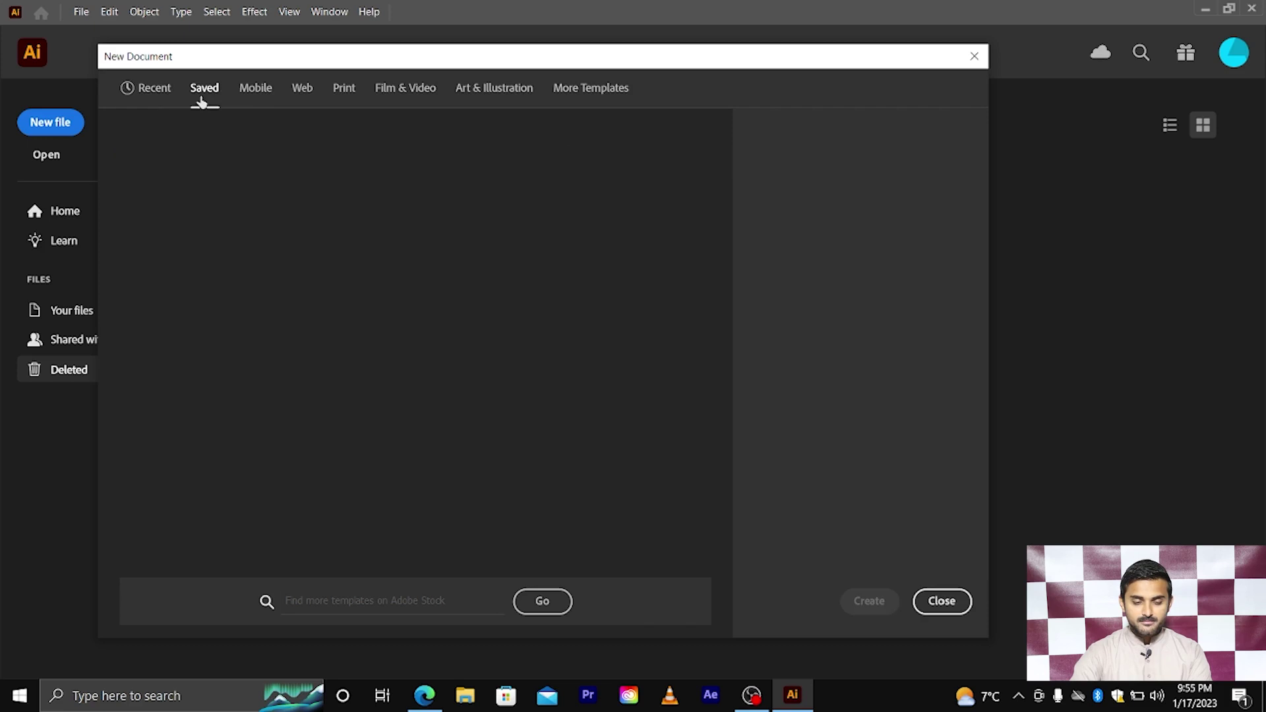
left_click(251, 92)
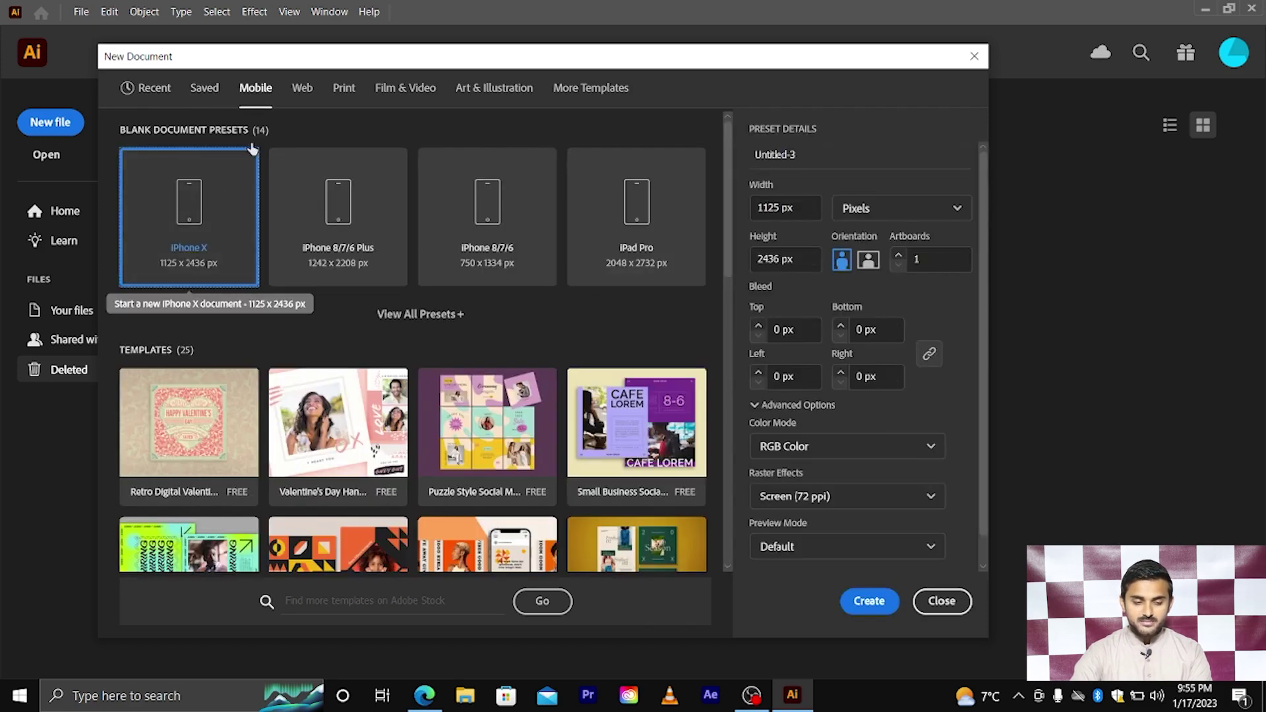
left_click(298, 92)
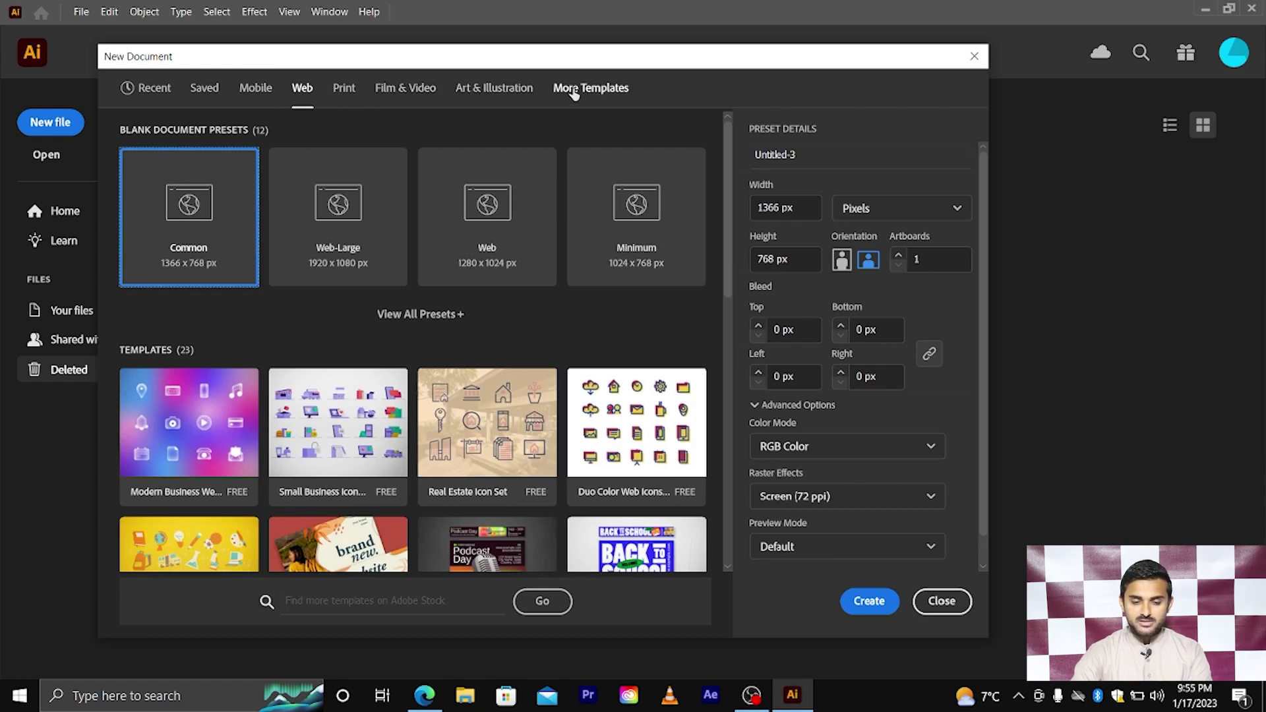
left_click(600, 89)
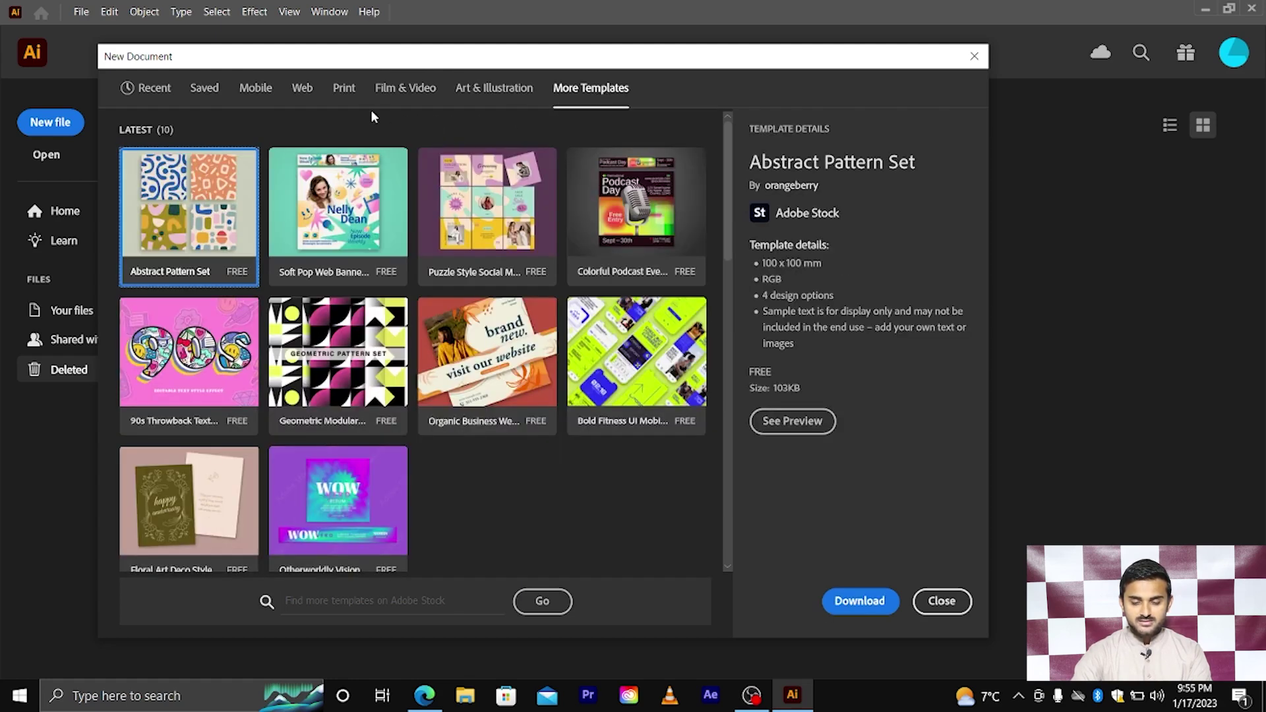
left_click(155, 90)
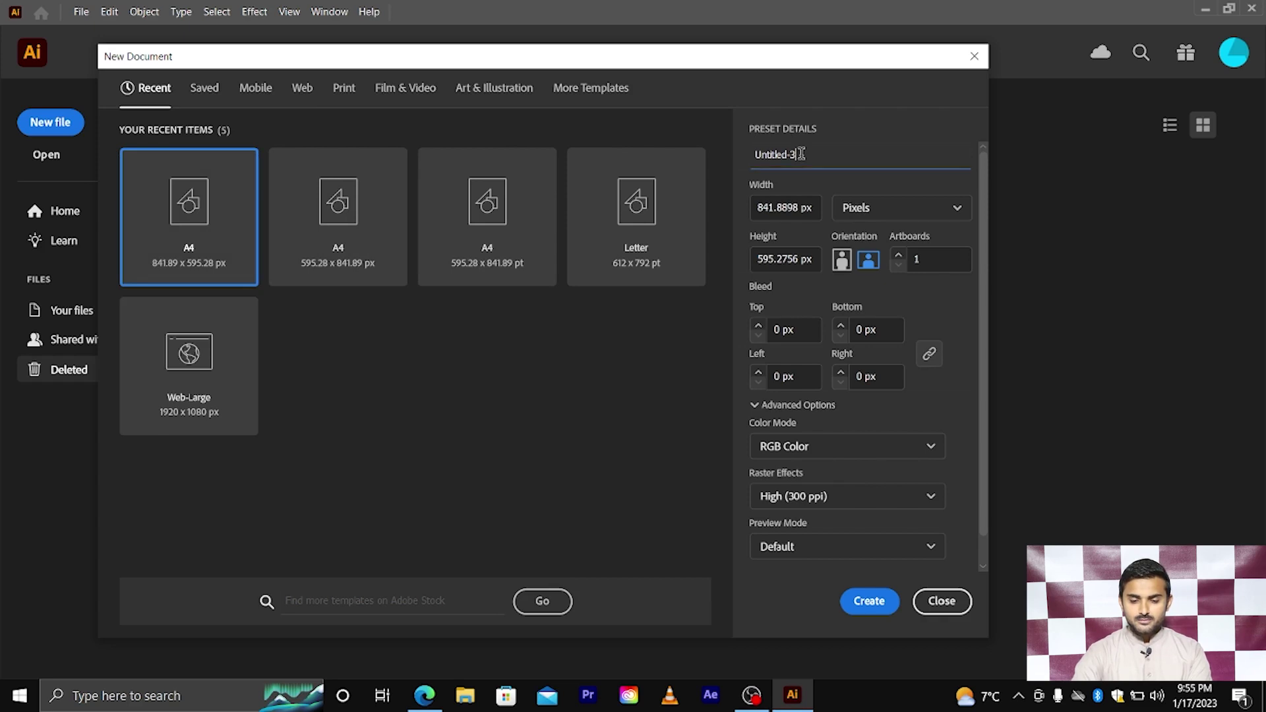
Rename the new A4 document to 'class 2'.
left_click_drag(801, 154, 749, 161)
type("cl")
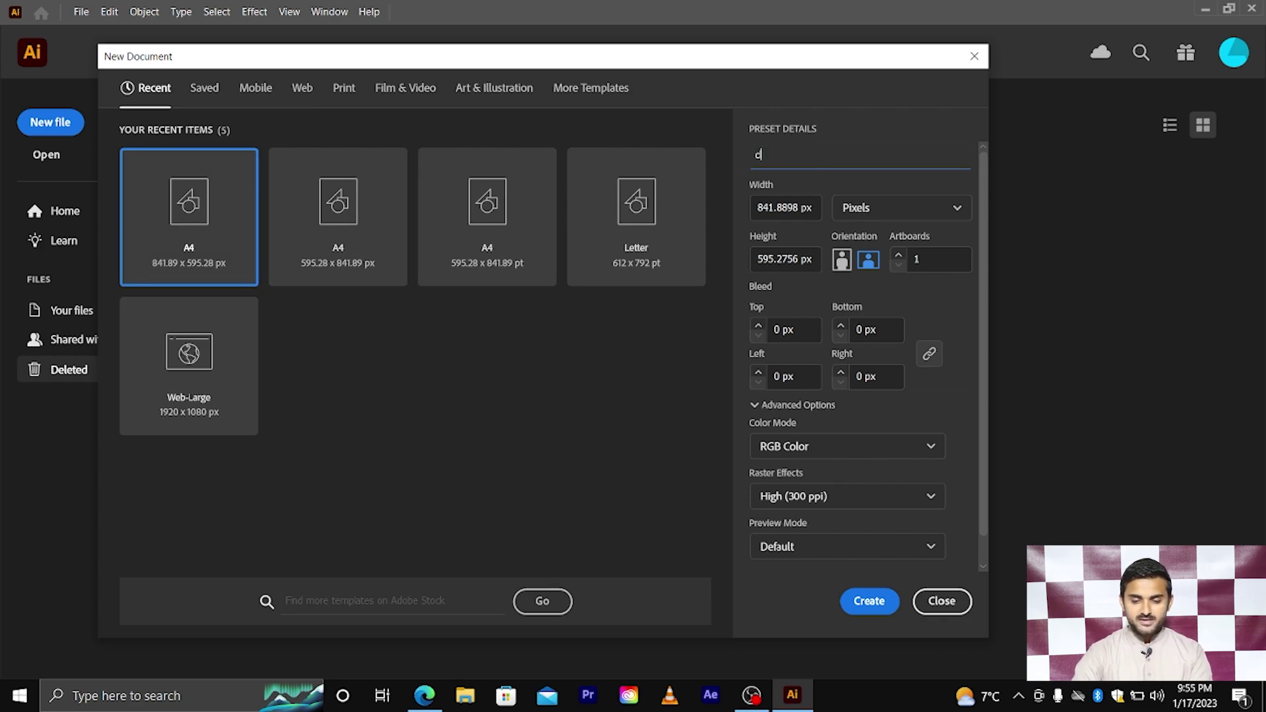
type("ass 2")
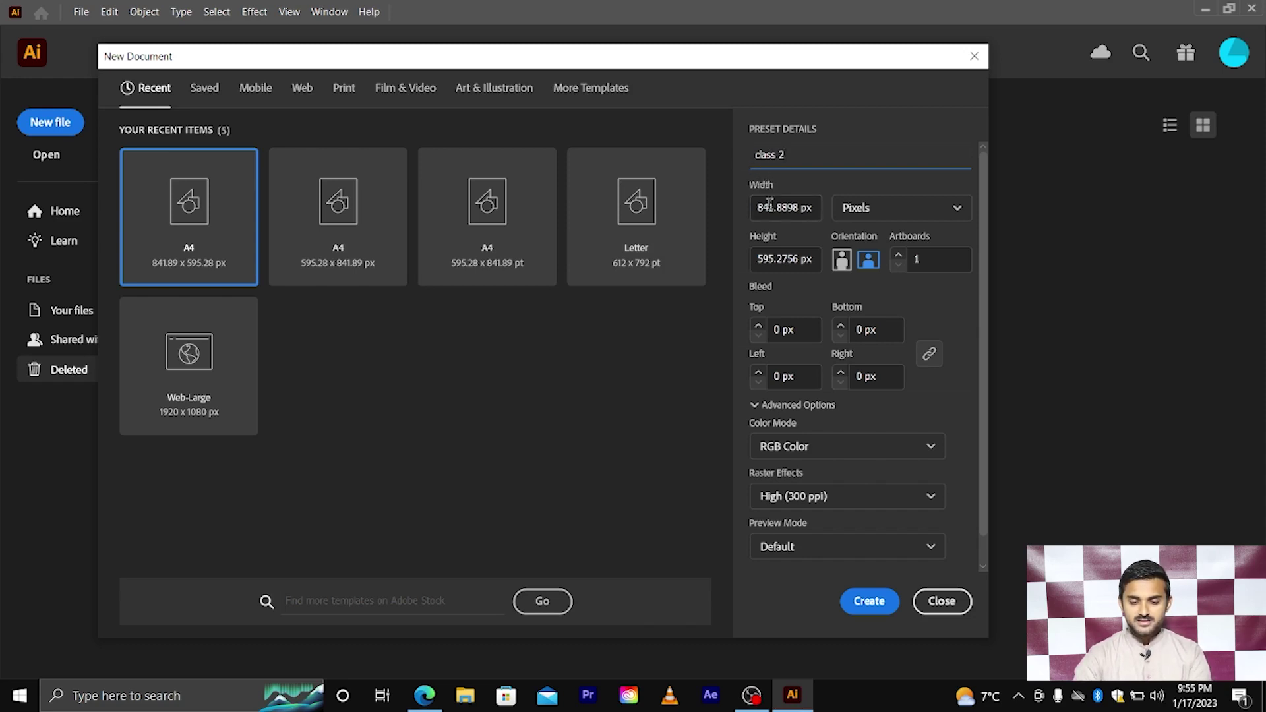
left_click(769, 206)
left_click(778, 258)
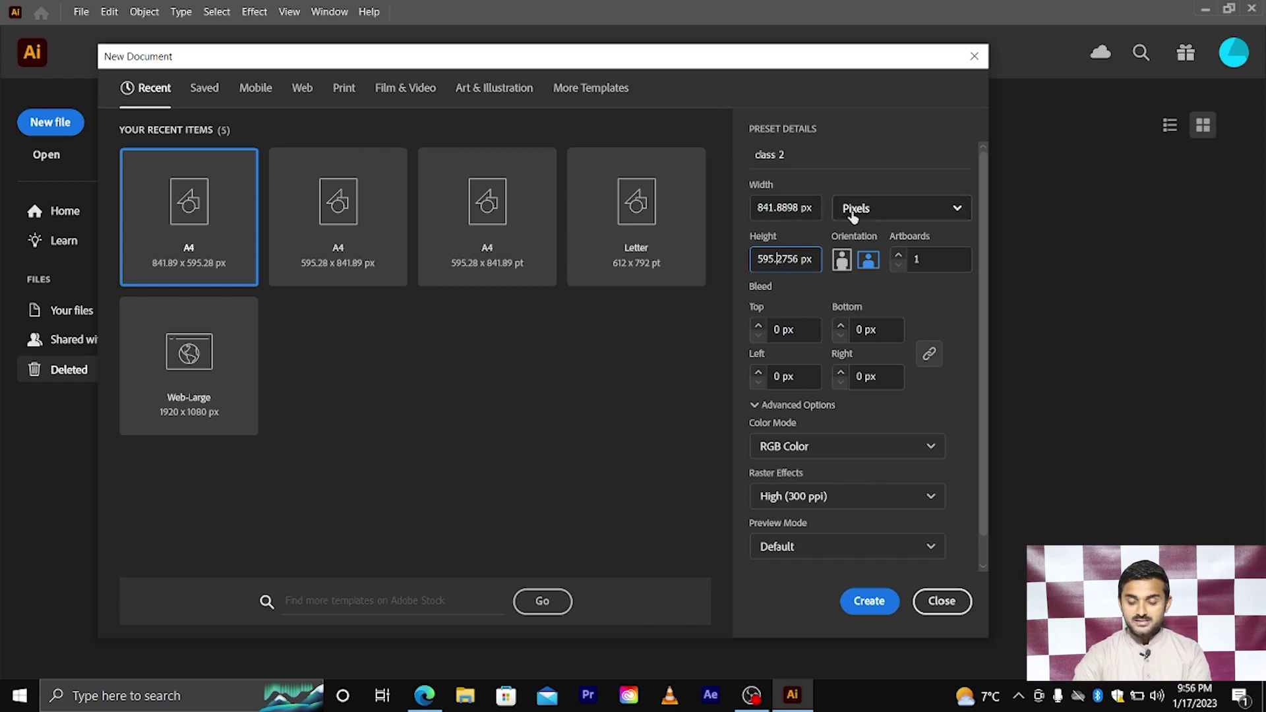
Keep pixel units and landscape orientation after checking the units list and Portrait option.
left_click(905, 217)
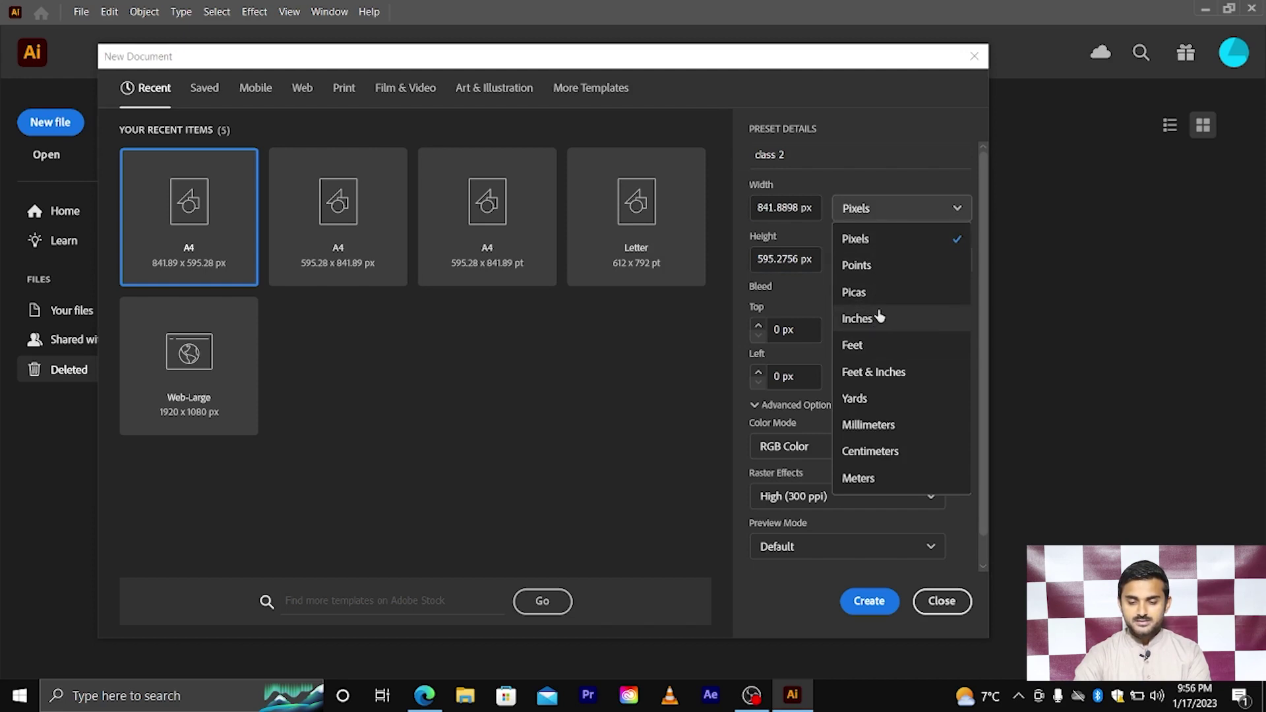
left_click(886, 209)
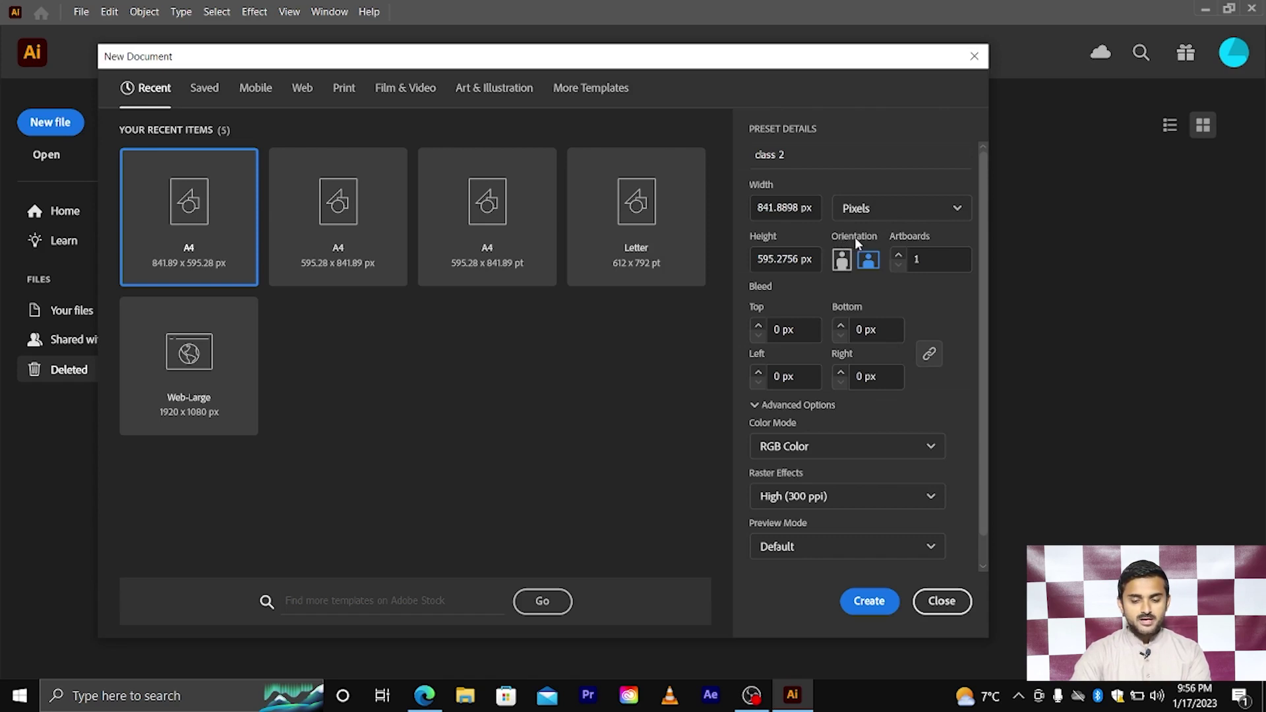
left_click(840, 260)
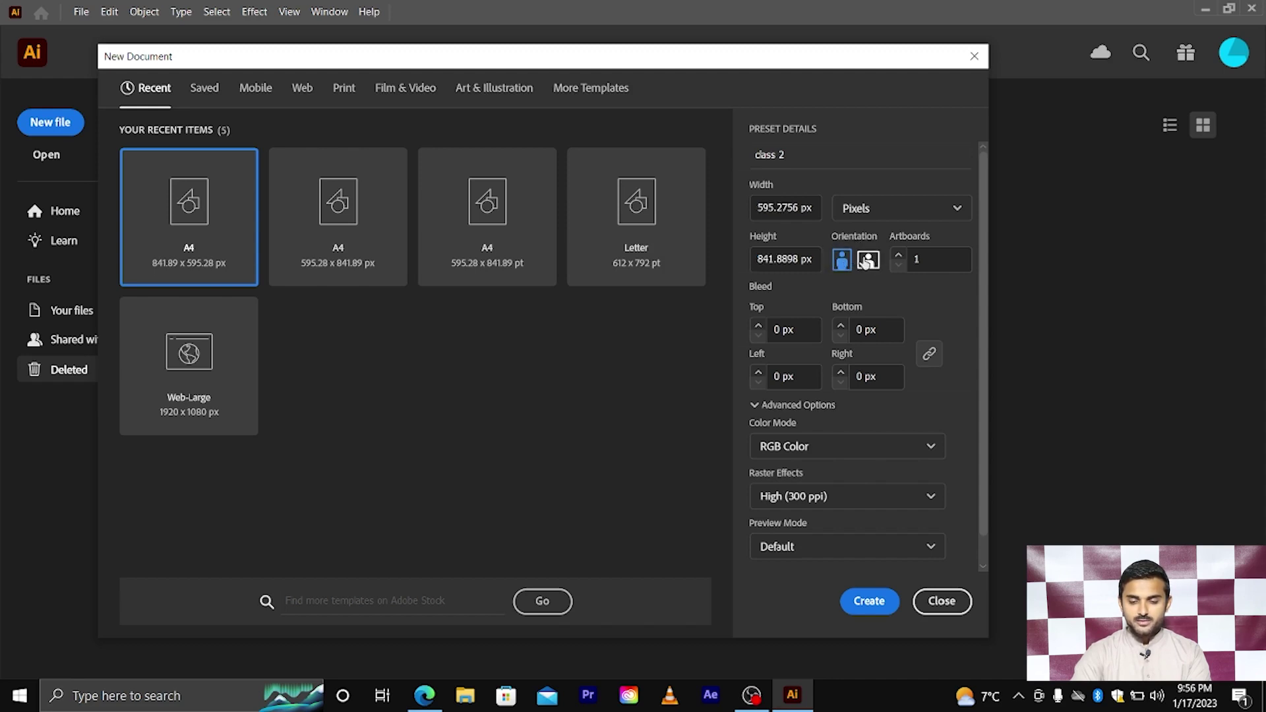
left_click(871, 259)
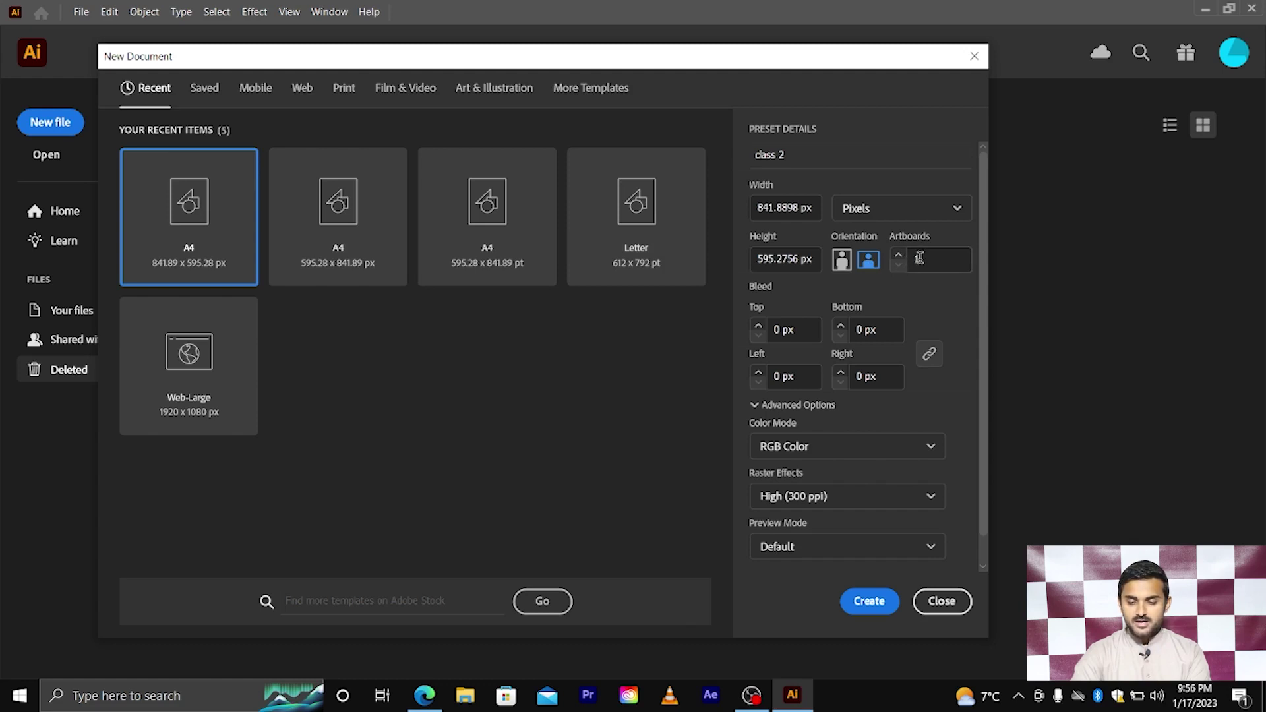
left_click(919, 258)
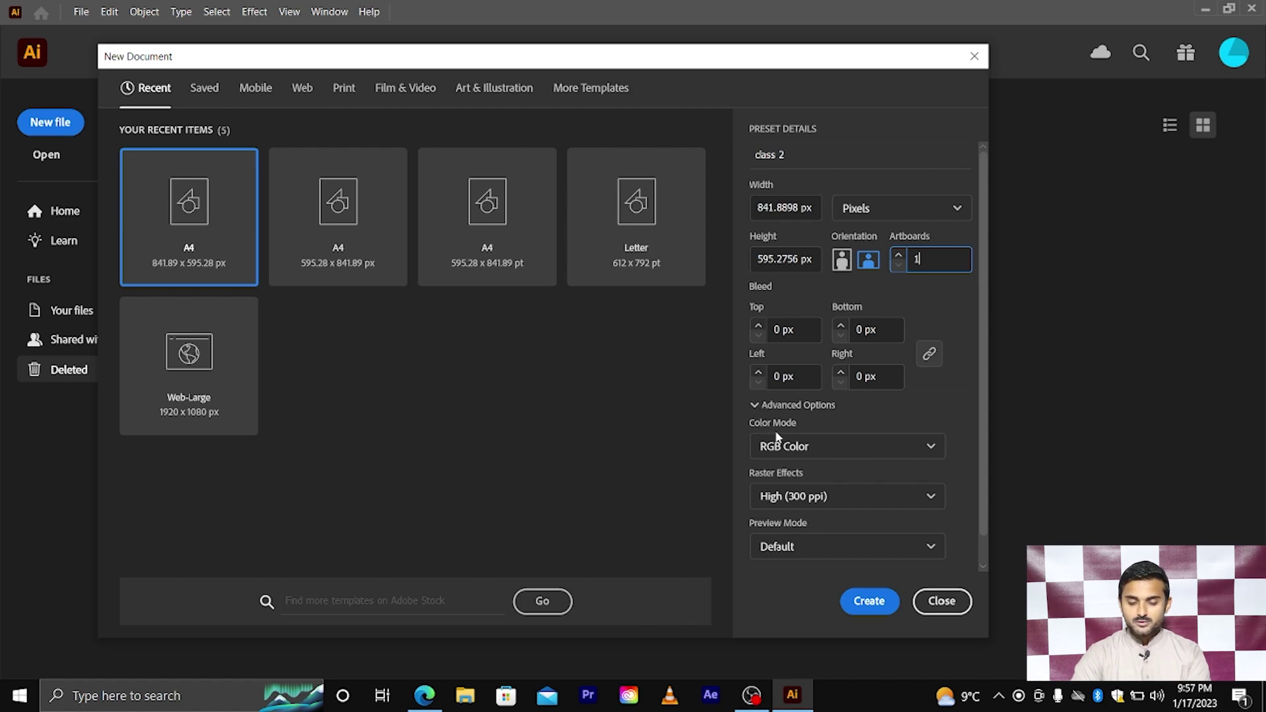
left_click(825, 452)
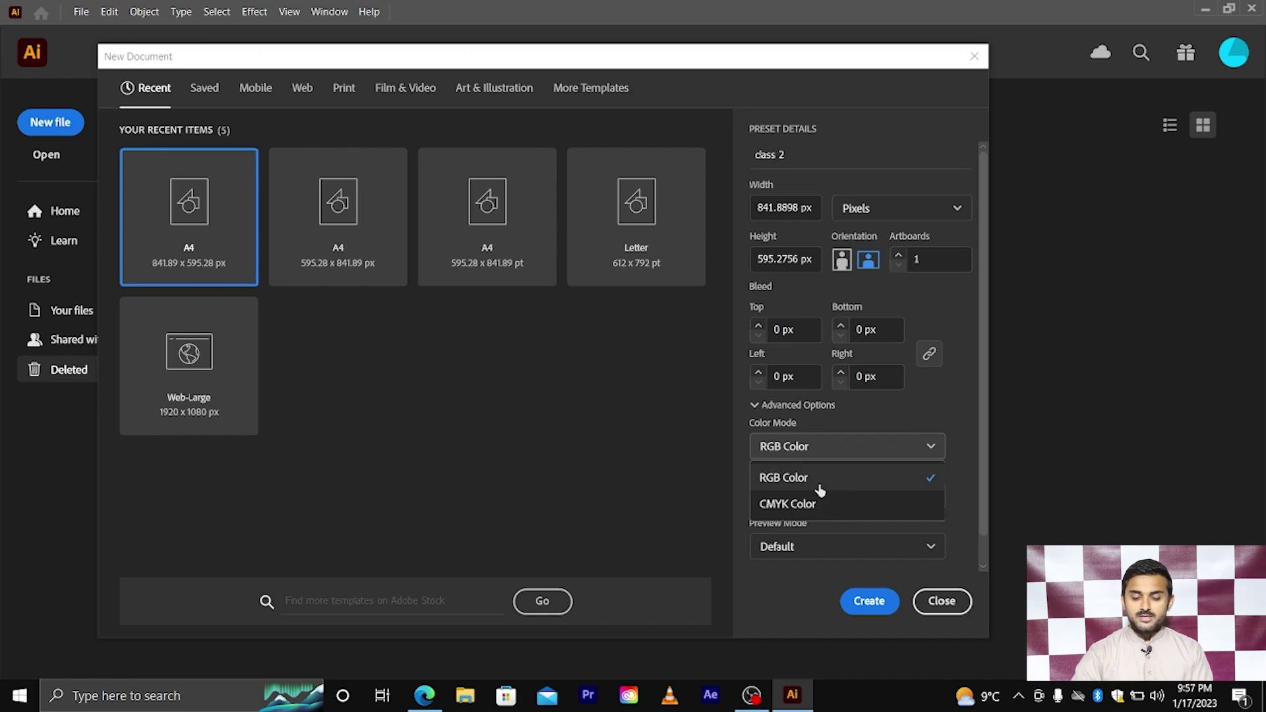
left_click(819, 490)
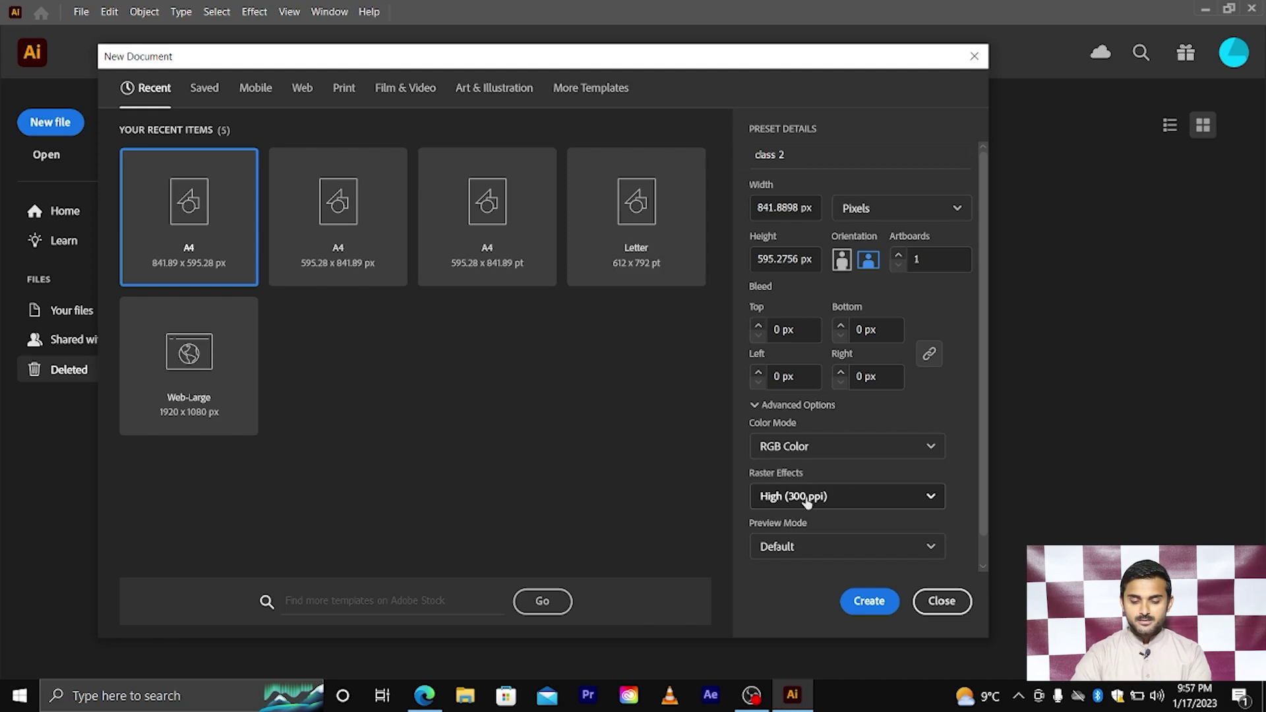
left_click(860, 501)
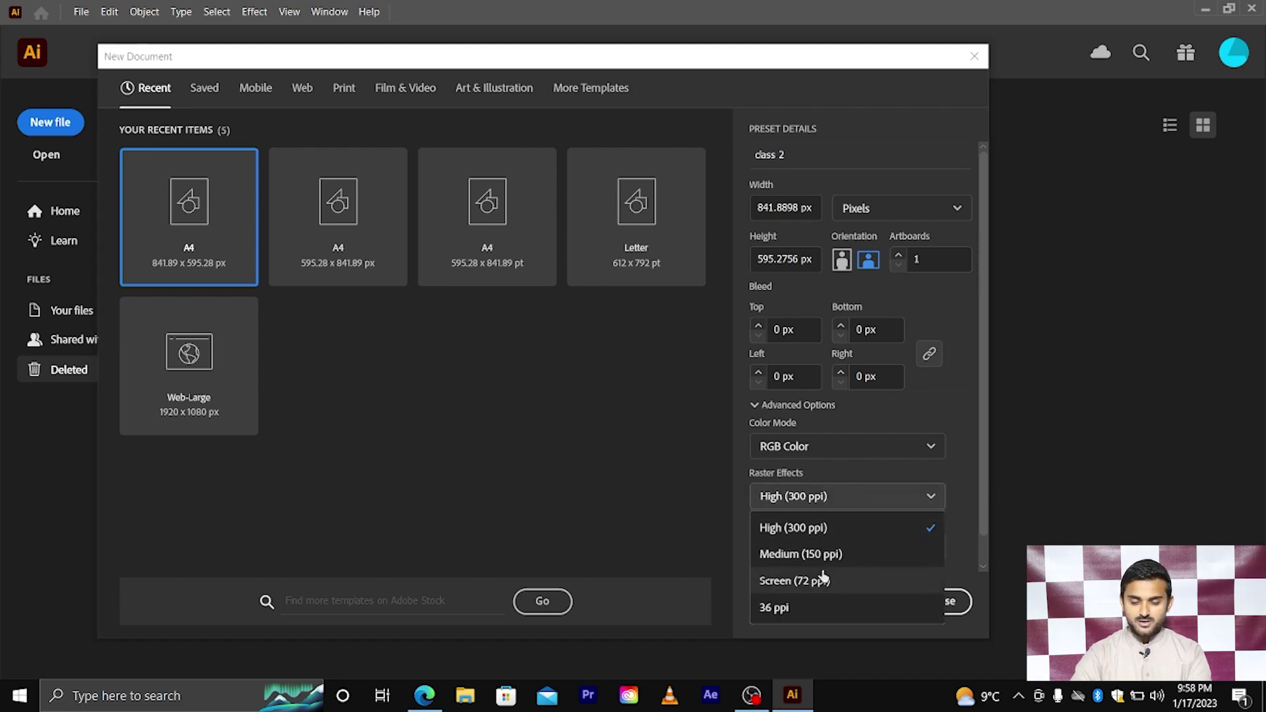
left_click(802, 534)
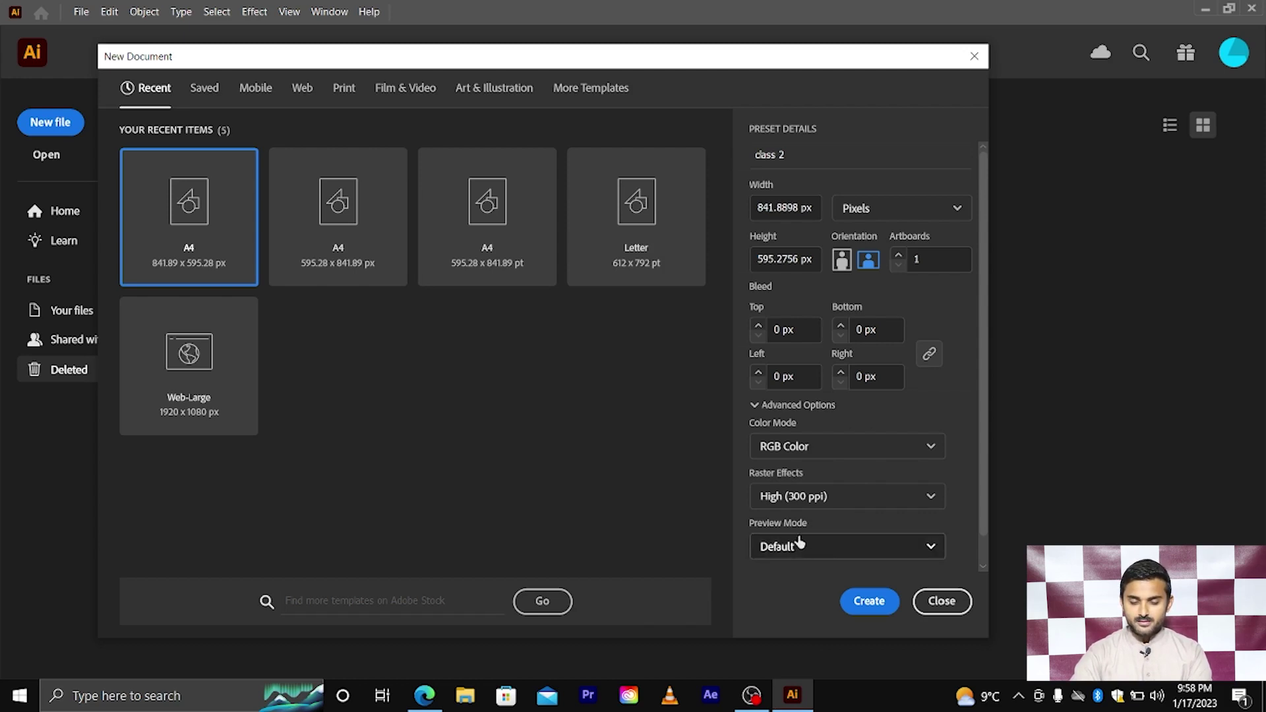
Create the blank landscape RGB document 'class 2'.
left_click(867, 604)
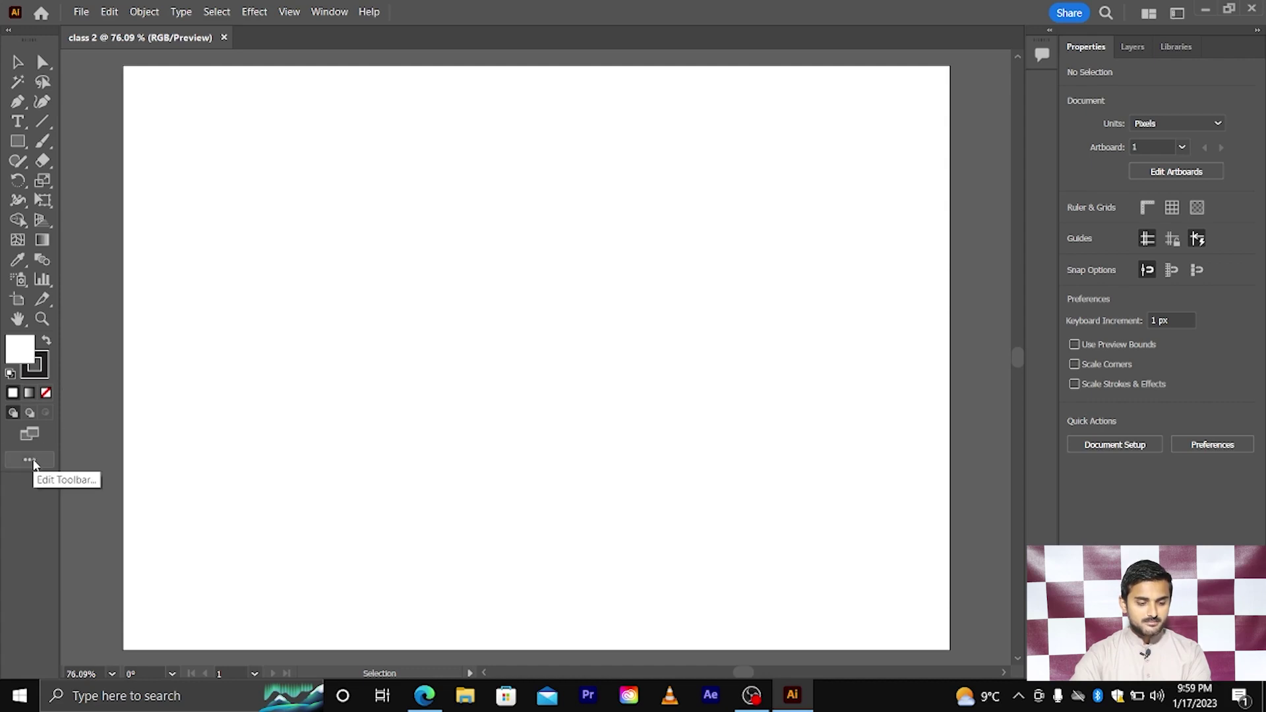
left_click(33, 462)
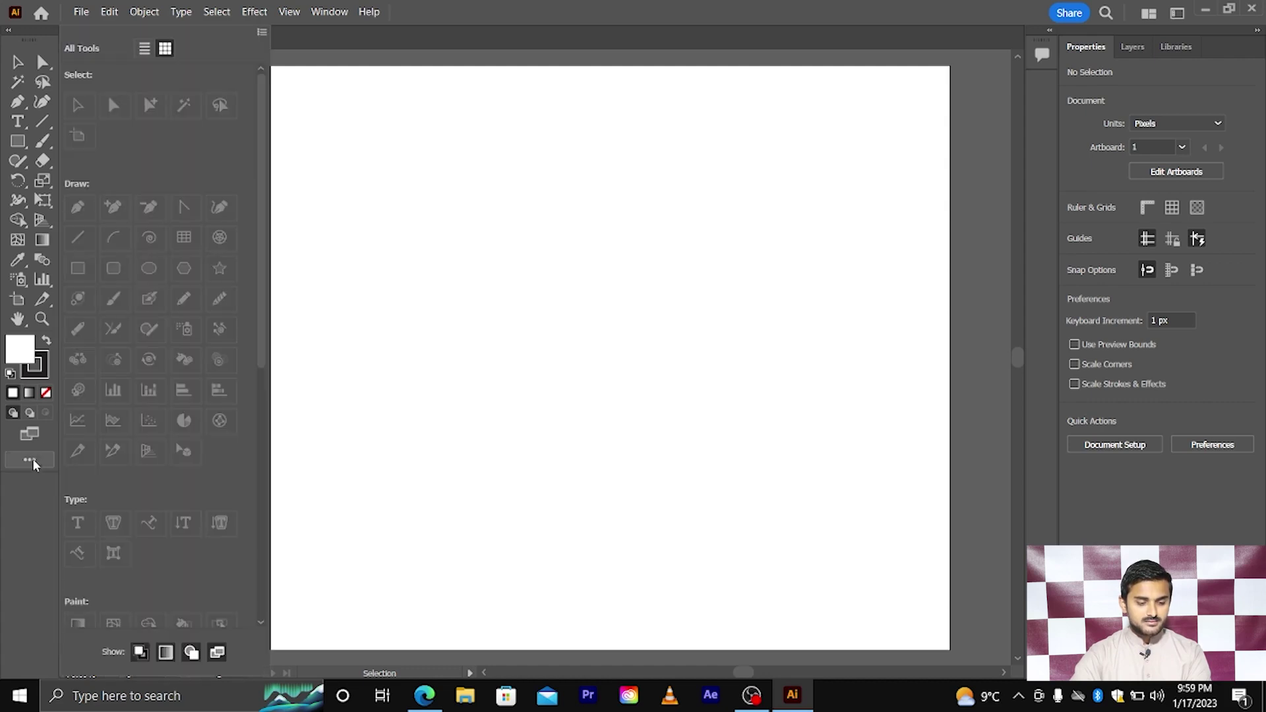
left_click(262, 31)
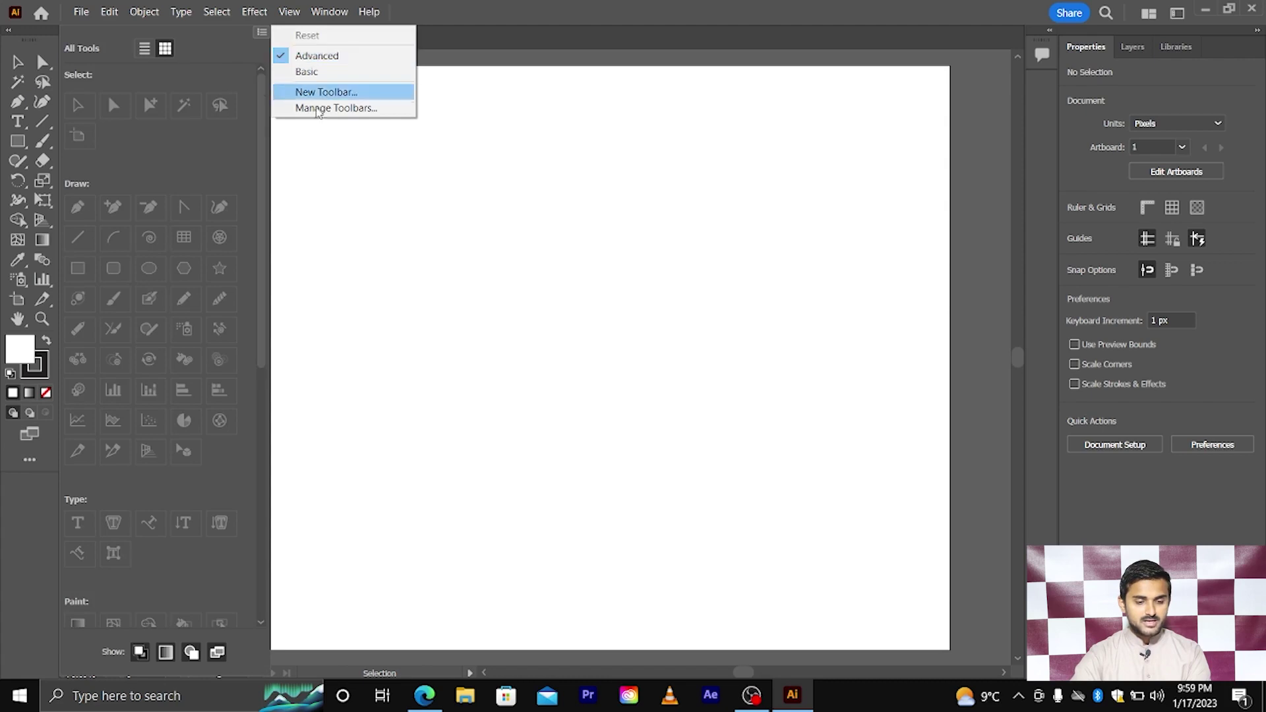
left_click(328, 189)
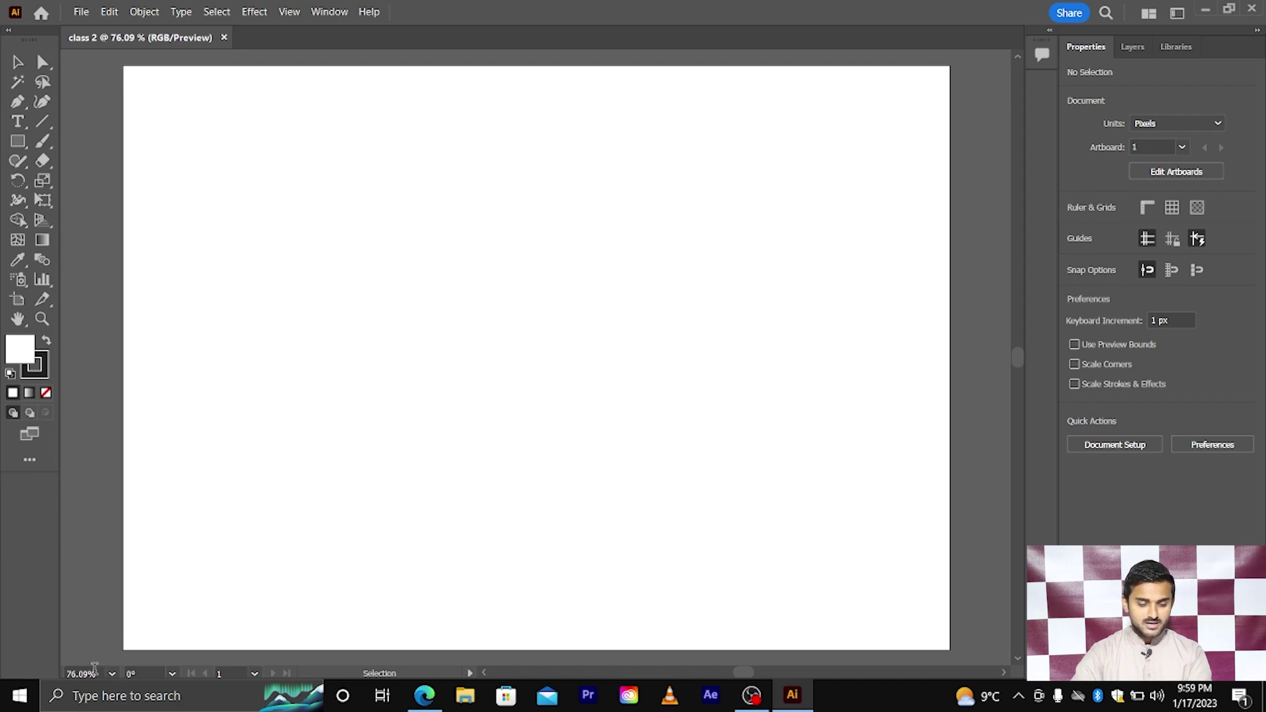
Set the status-bar zoom to 76%.
left_click(99, 671)
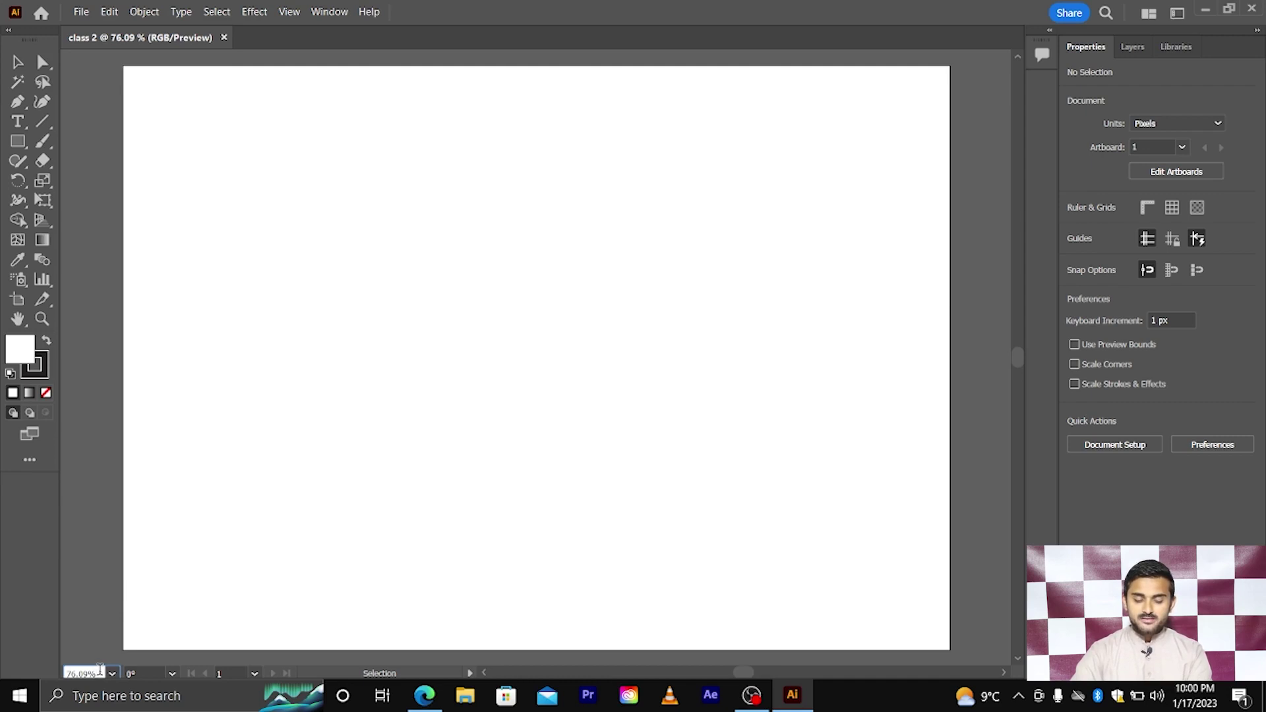
type("76")
key("Return")
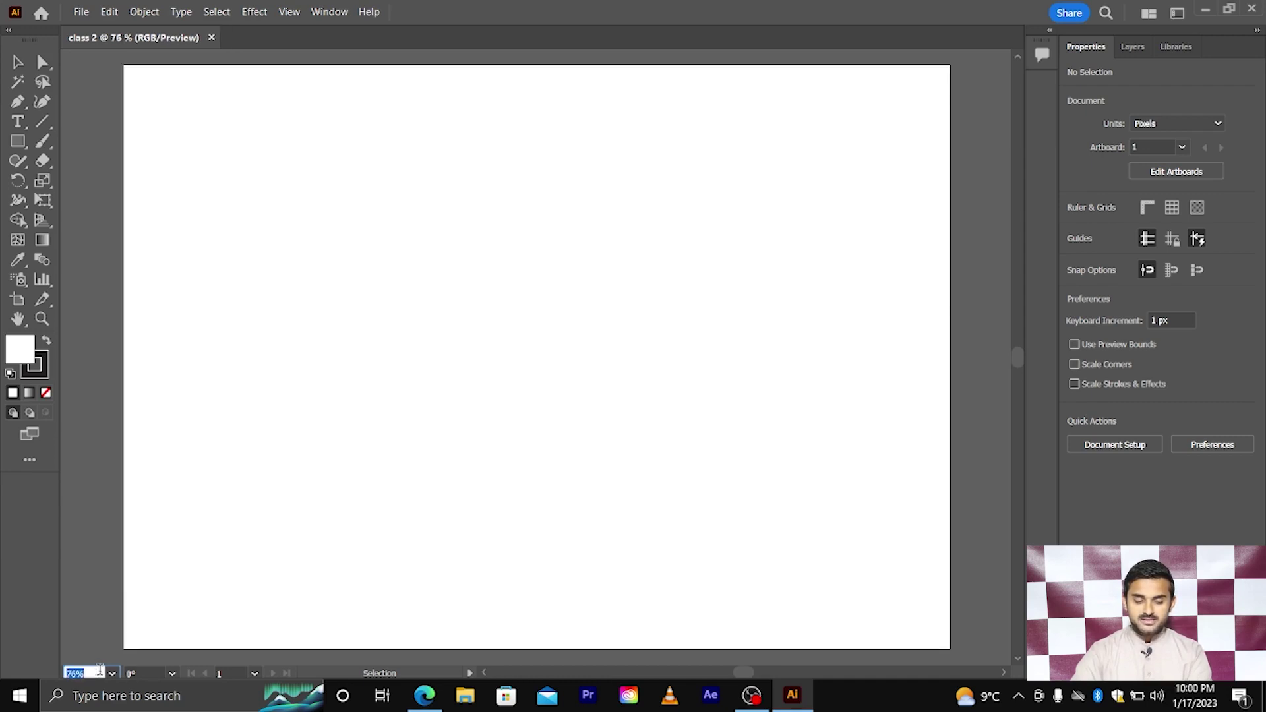
Scroll over the zoom field to settle the magnification at 74%.
scroll(99, 670, "down", 1)
scroll(99, 670, "down", 1)
scroll(99, 670, "down", 2)
scroll(99, 670, "down", 3)
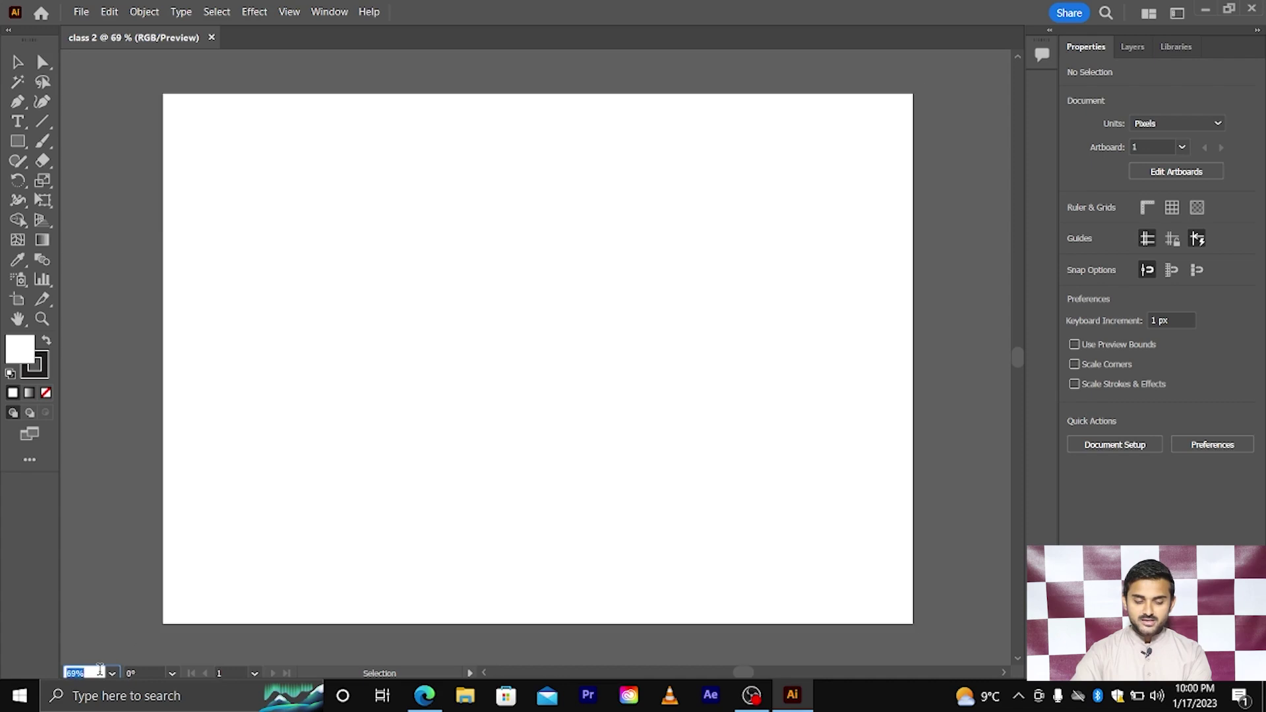
scroll(99, 670, "down", 3)
scroll(99, 670, "down", 4)
scroll(99, 670, "down", 1)
scroll(99, 670, "down", 1)
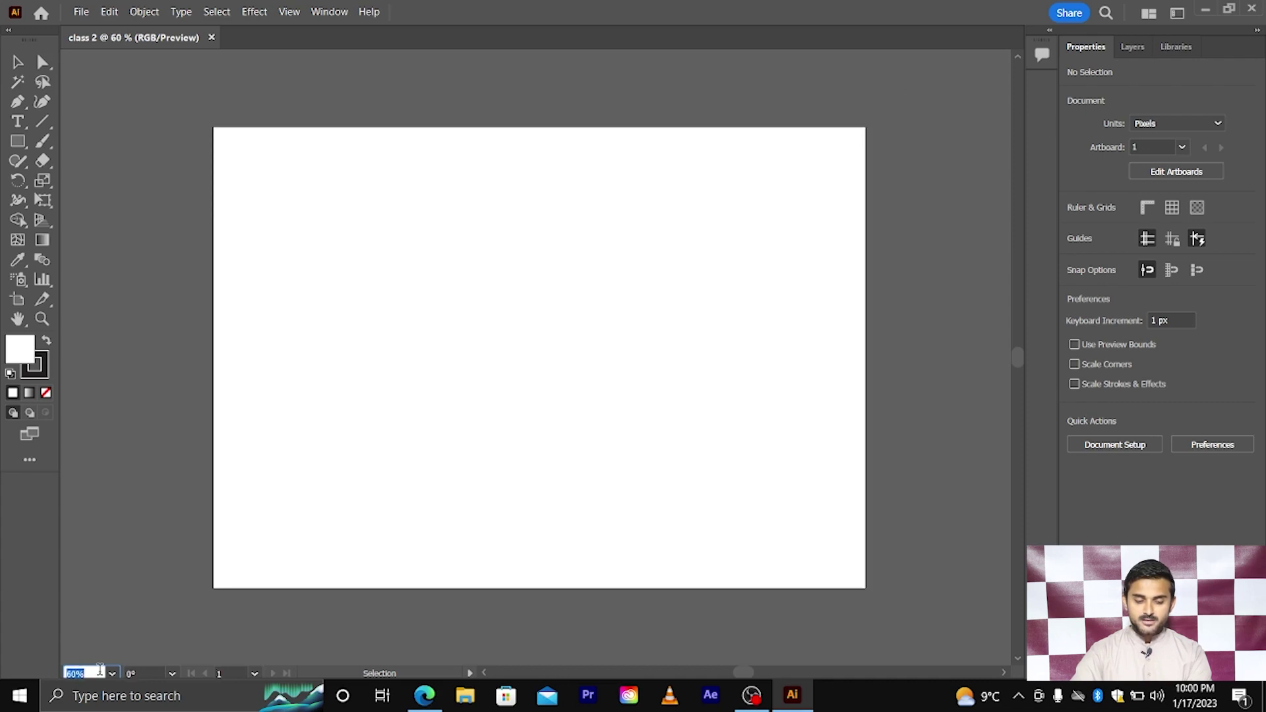
scroll(98, 670, "up", 1)
scroll(99, 670, "up", 2)
scroll(99, 670, "up", 3)
scroll(99, 670, "up", 1)
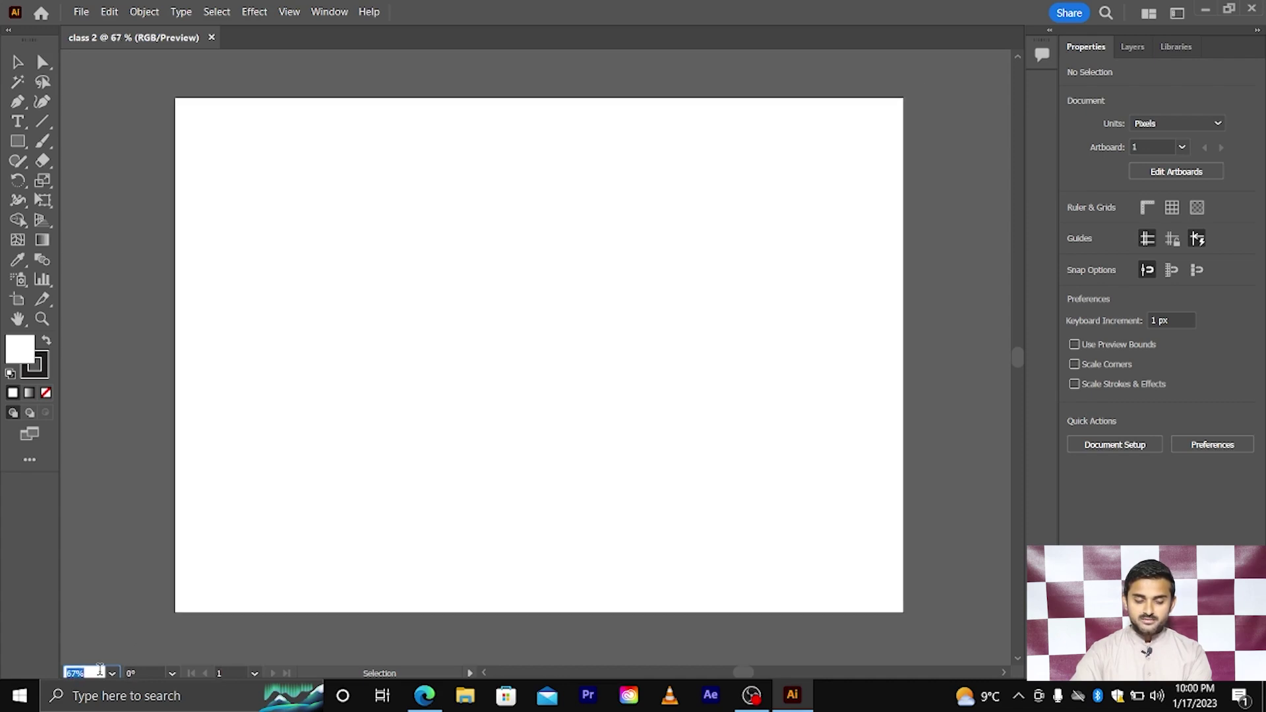
scroll(99, 669, "up", 2)
scroll(99, 670, "up", 2)
scroll(99, 670, "up", 1)
scroll(99, 669, "up", 3)
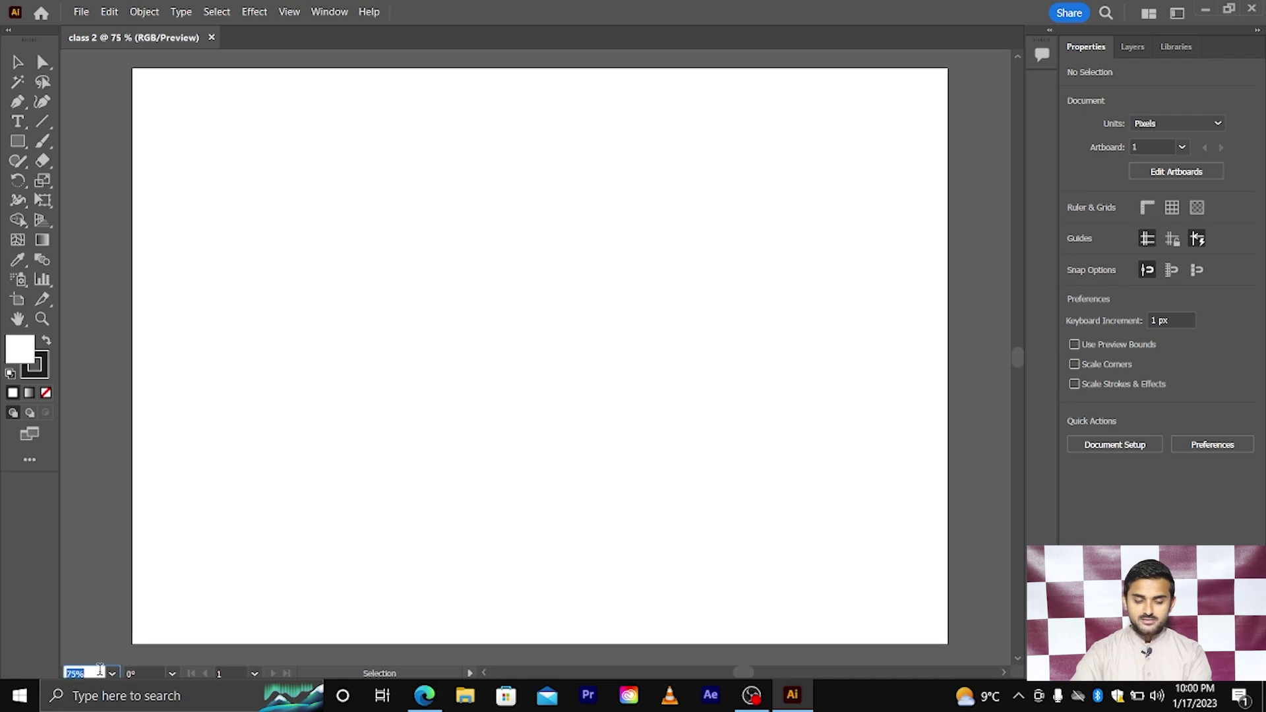
scroll(99, 670, "up", 2)
scroll(99, 670, "down", 2)
scroll(98, 670, "down", 1)
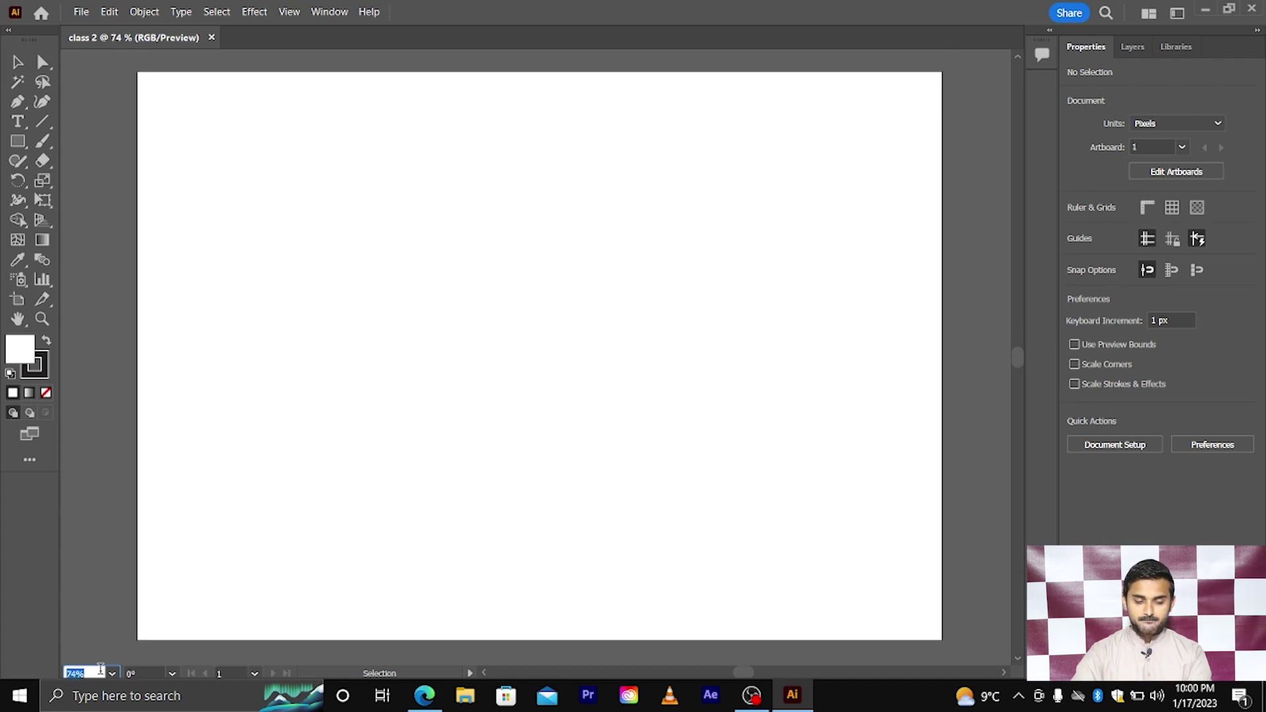
left_click(100, 670)
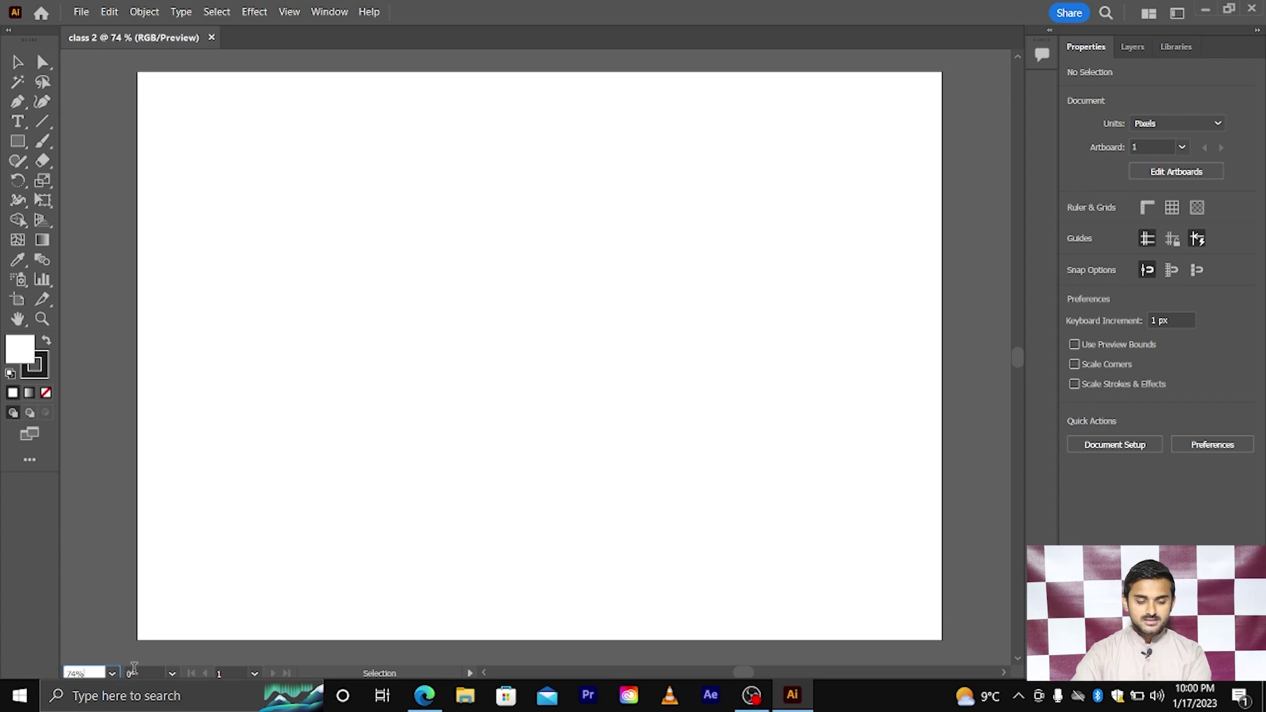
left_click(136, 670)
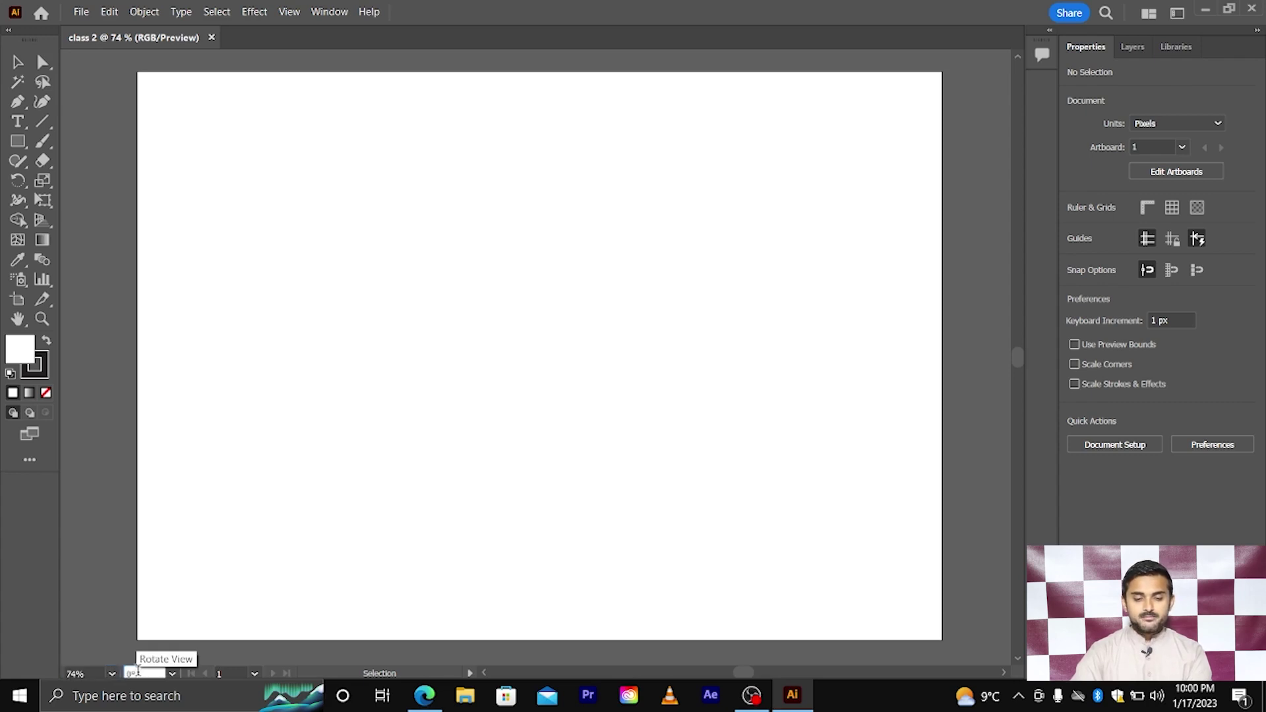
left_click_drag(138, 670, 127, 676)
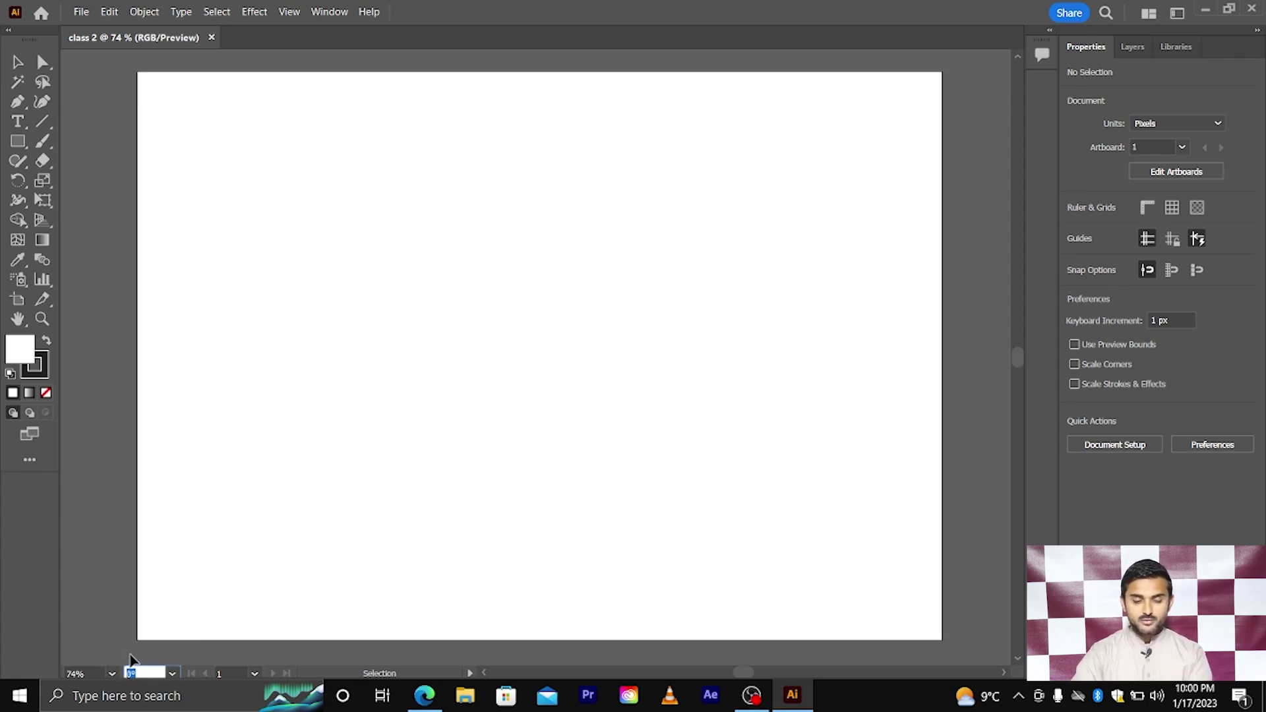
type("45")
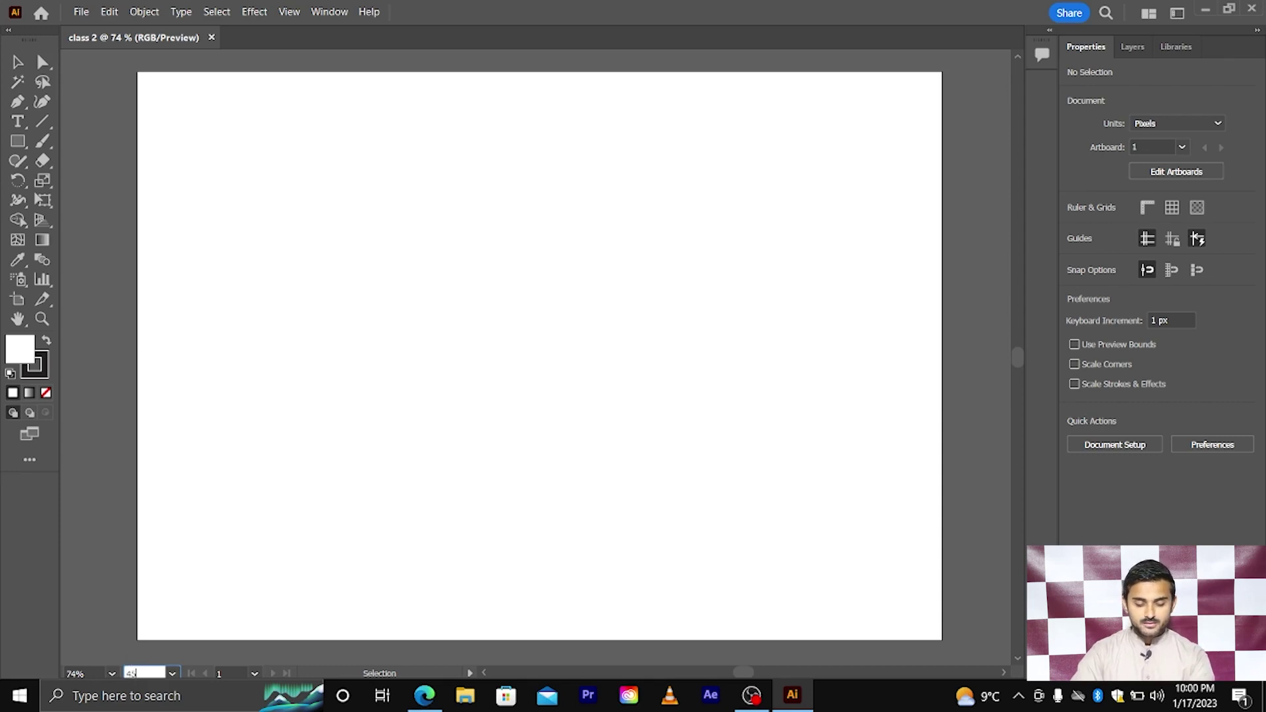
key("Return")
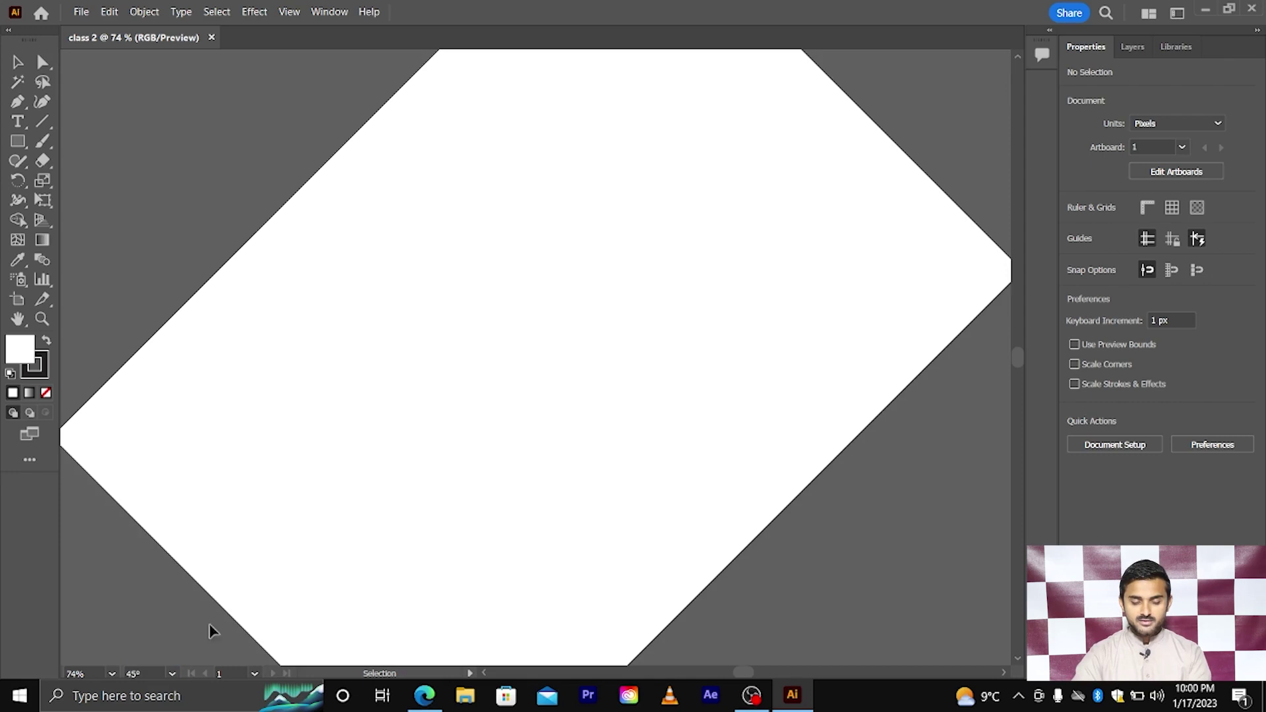
key("a")
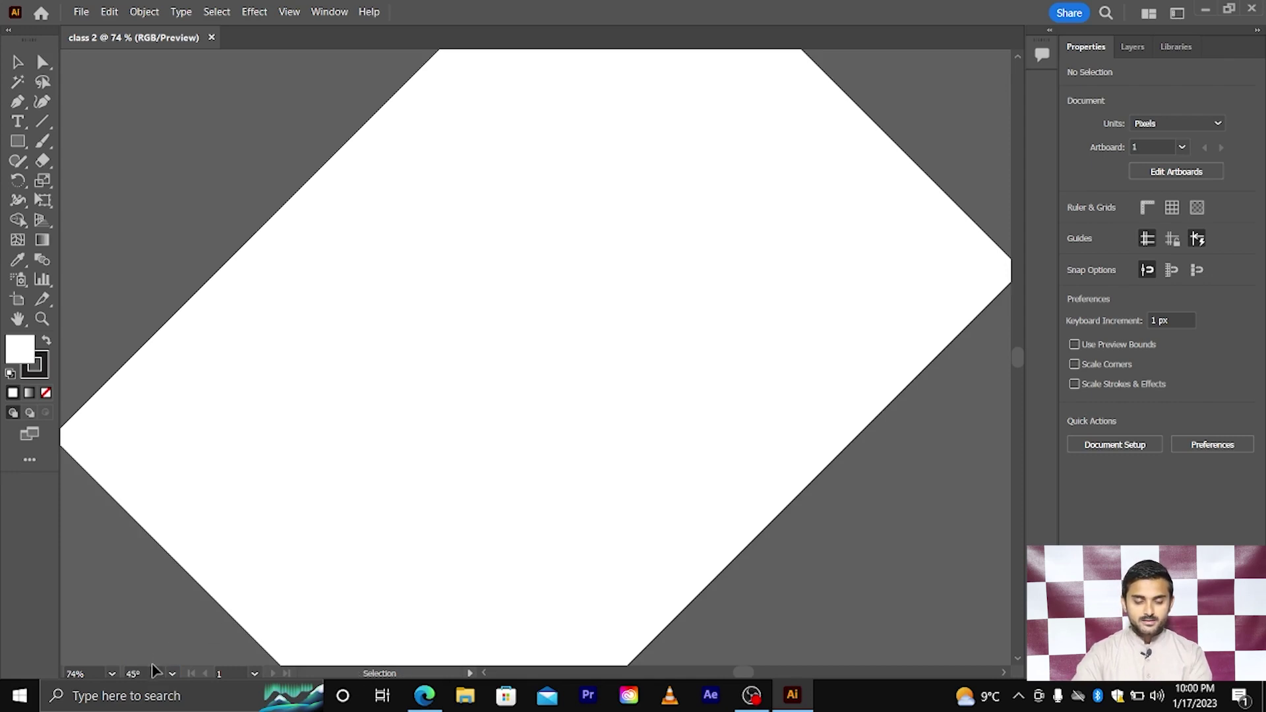
left_click(152, 672)
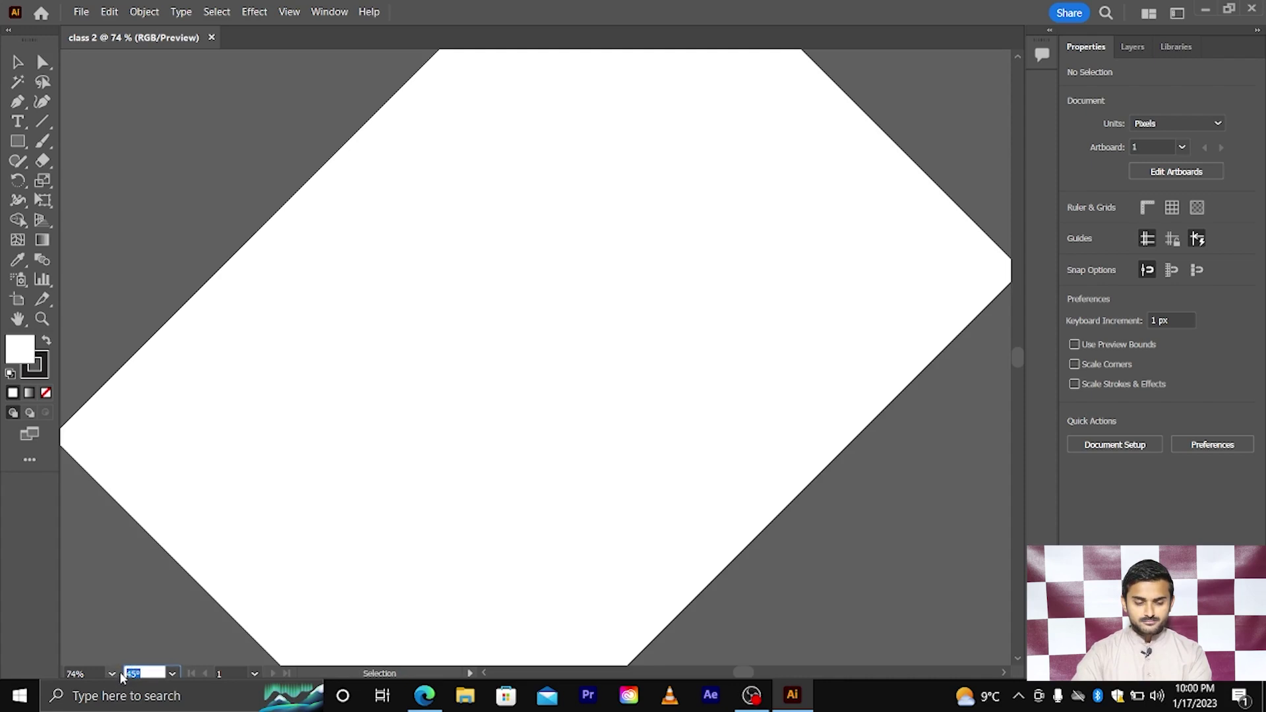
type("0")
key("Return")
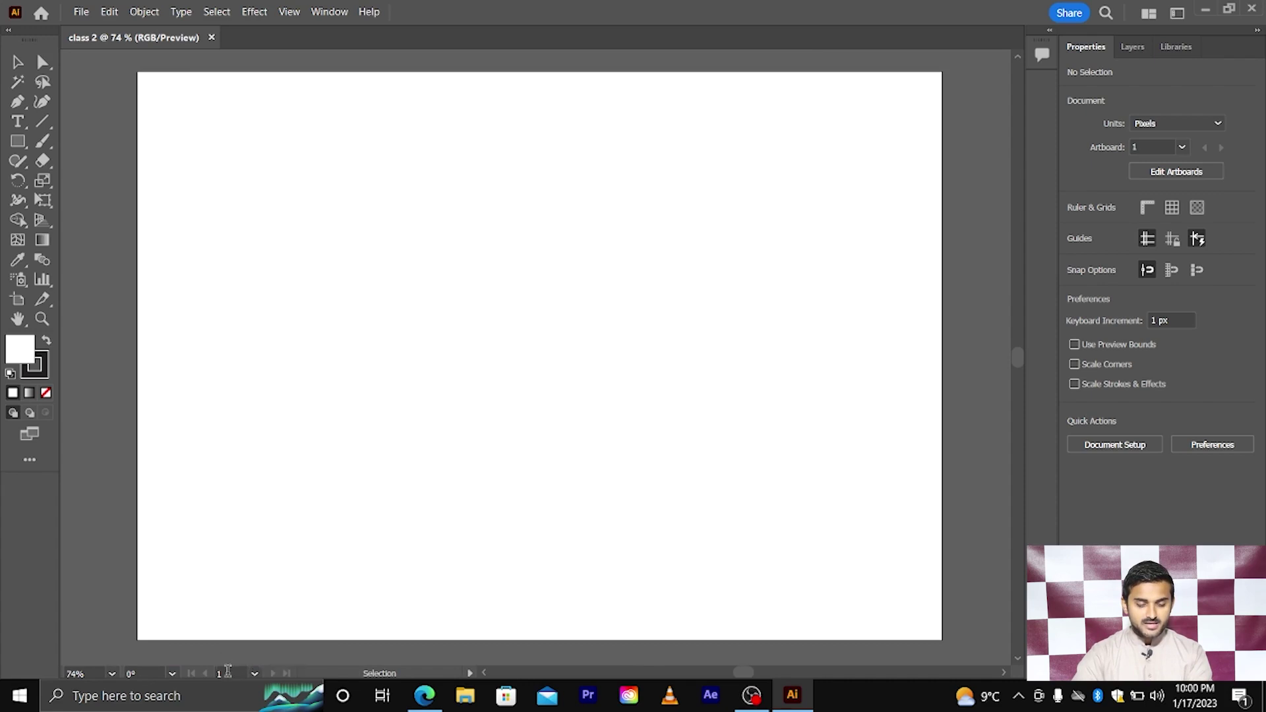
Pan the artboard right and lower using the horizontal and vertical scrollbars.
left_click(223, 669)
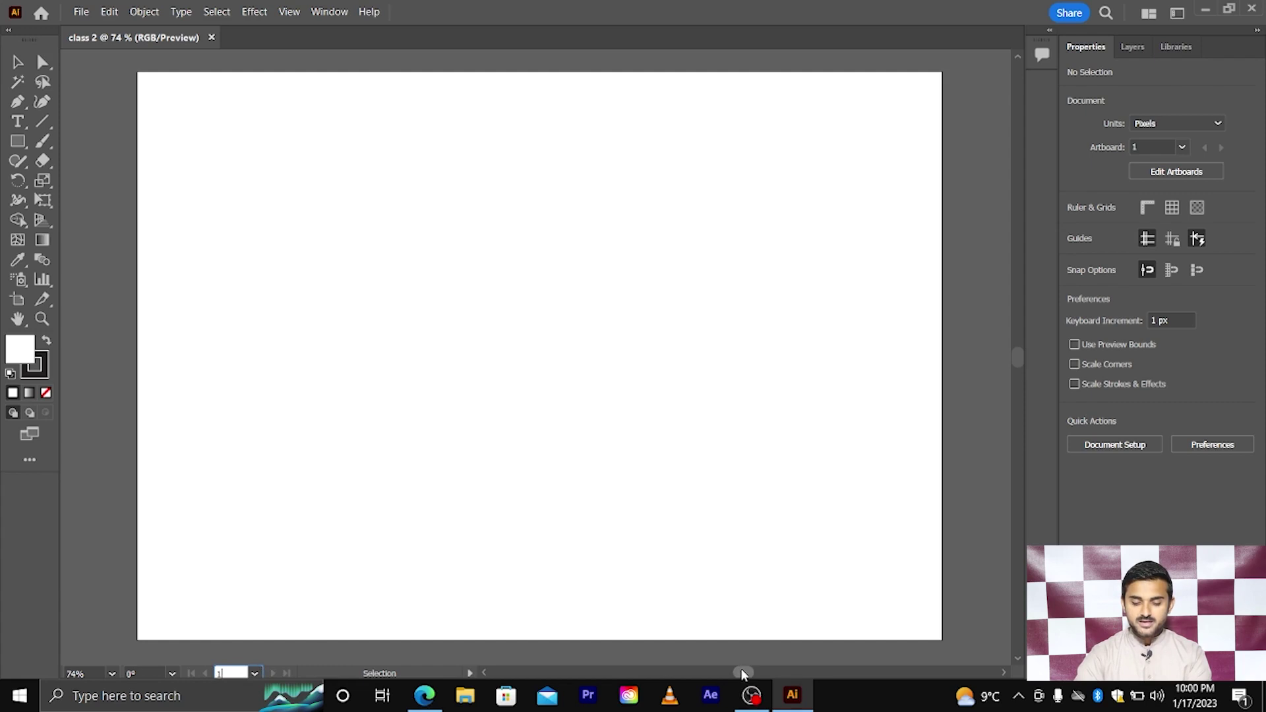
left_click_drag(743, 671, 750, 671)
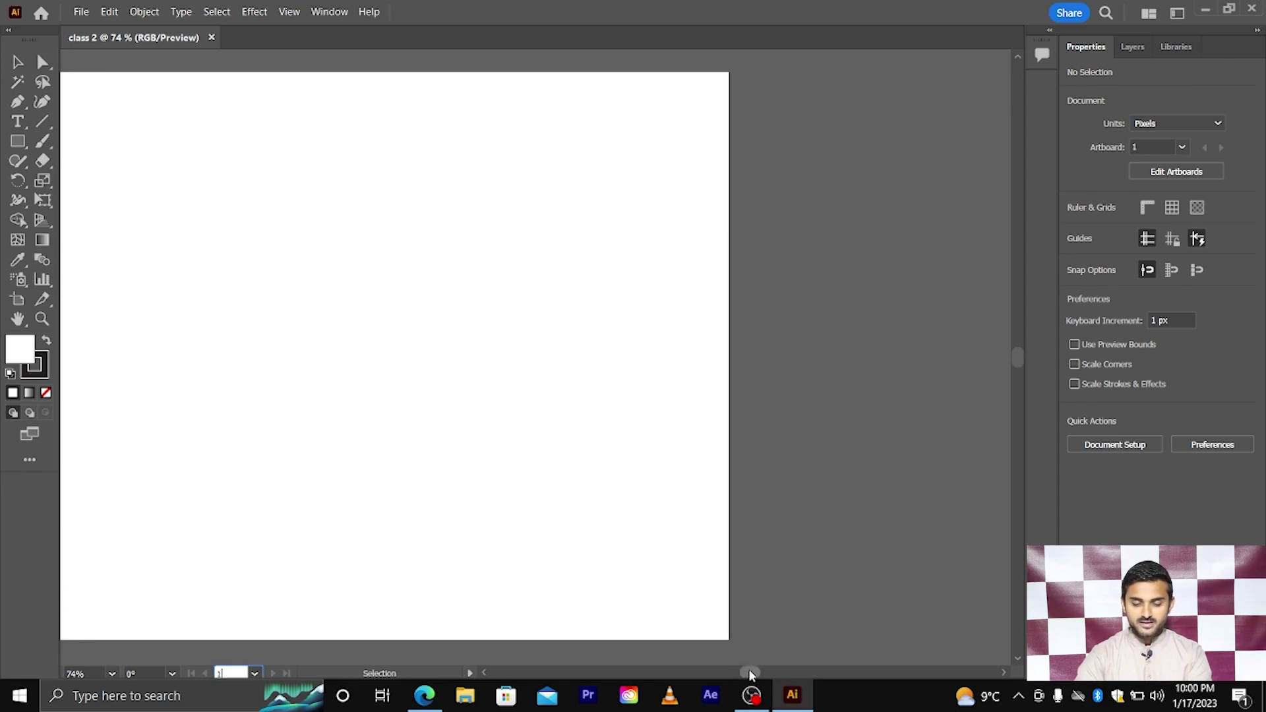
left_click_drag(750, 672, 740, 672)
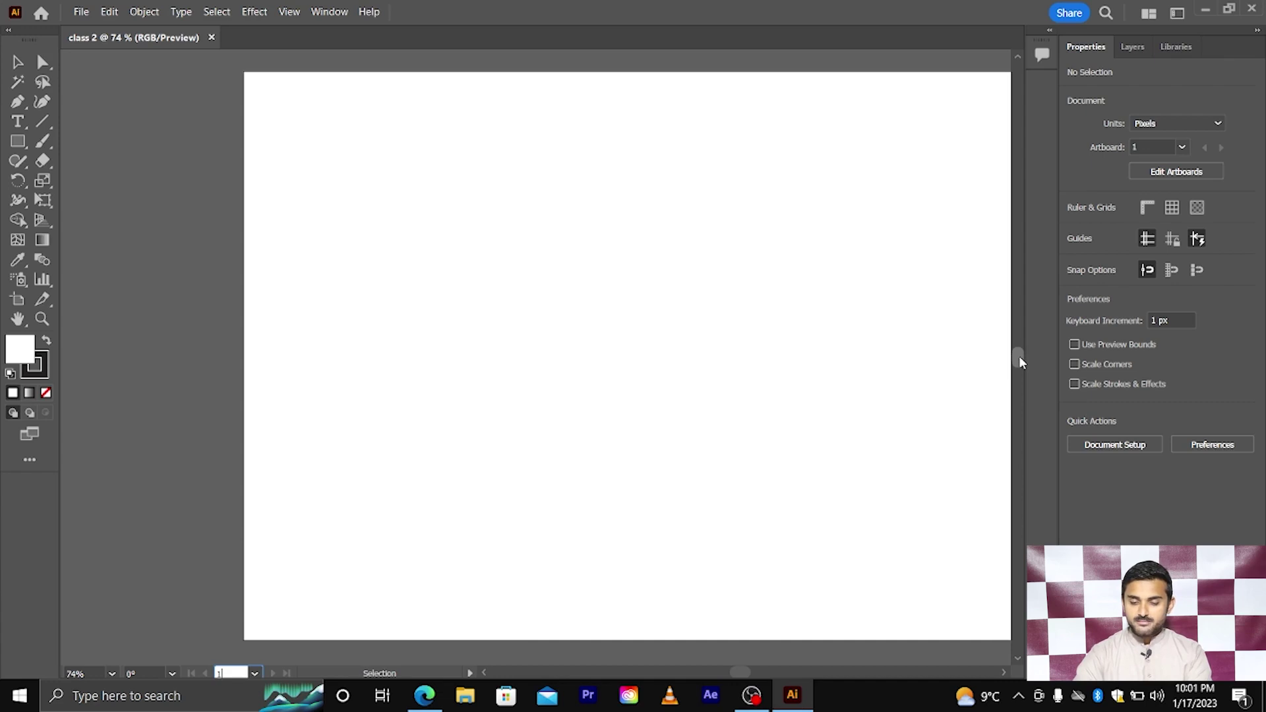
left_click_drag(1019, 362, 1020, 351)
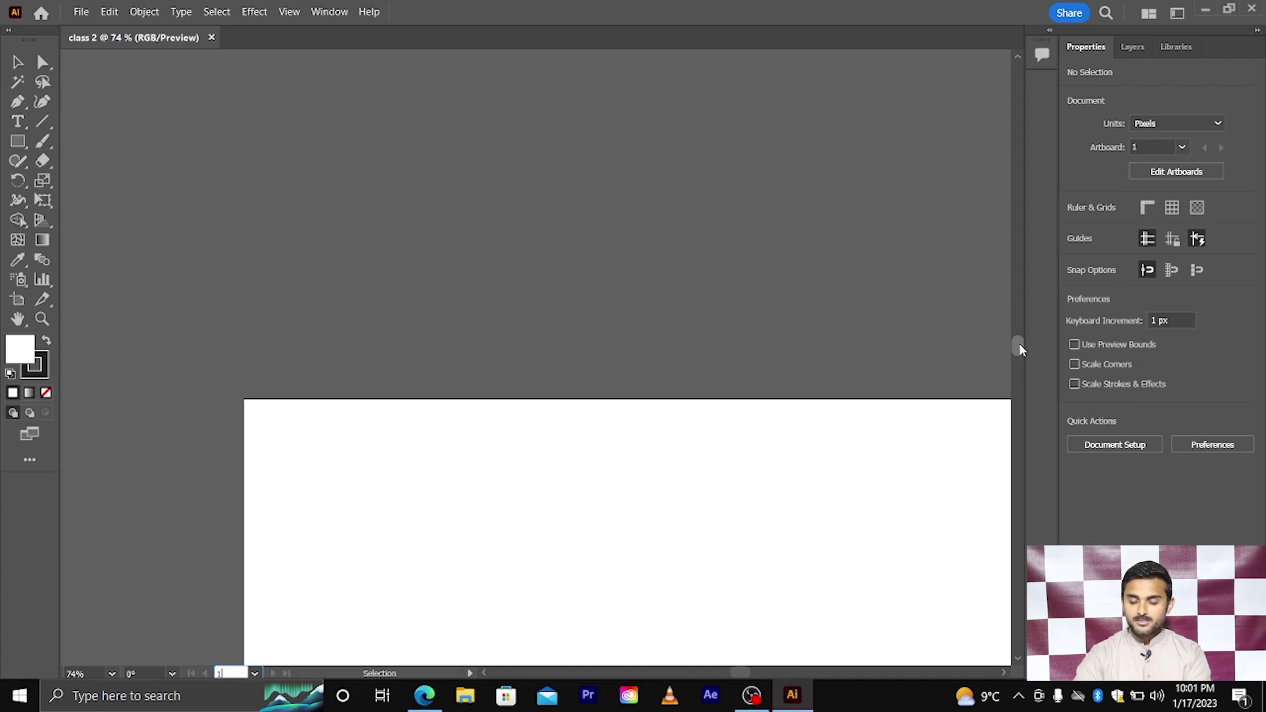
left_click_drag(1020, 349, 1019, 356)
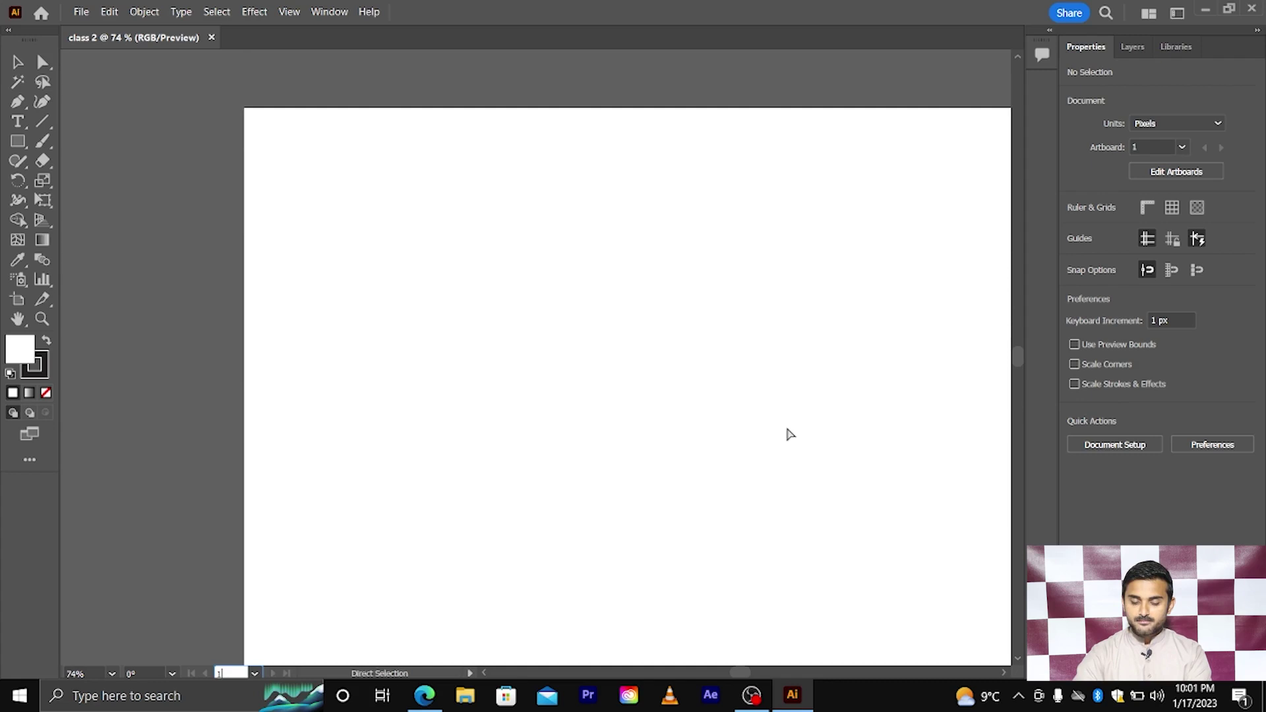
Pan the view with the mouse wheel so the artboard sits slightly left and higher.
scroll(789, 434, "right", 1)
scroll(789, 434, "right", 1)
scroll(789, 433, "right", 1)
scroll(789, 434, "down", 1)
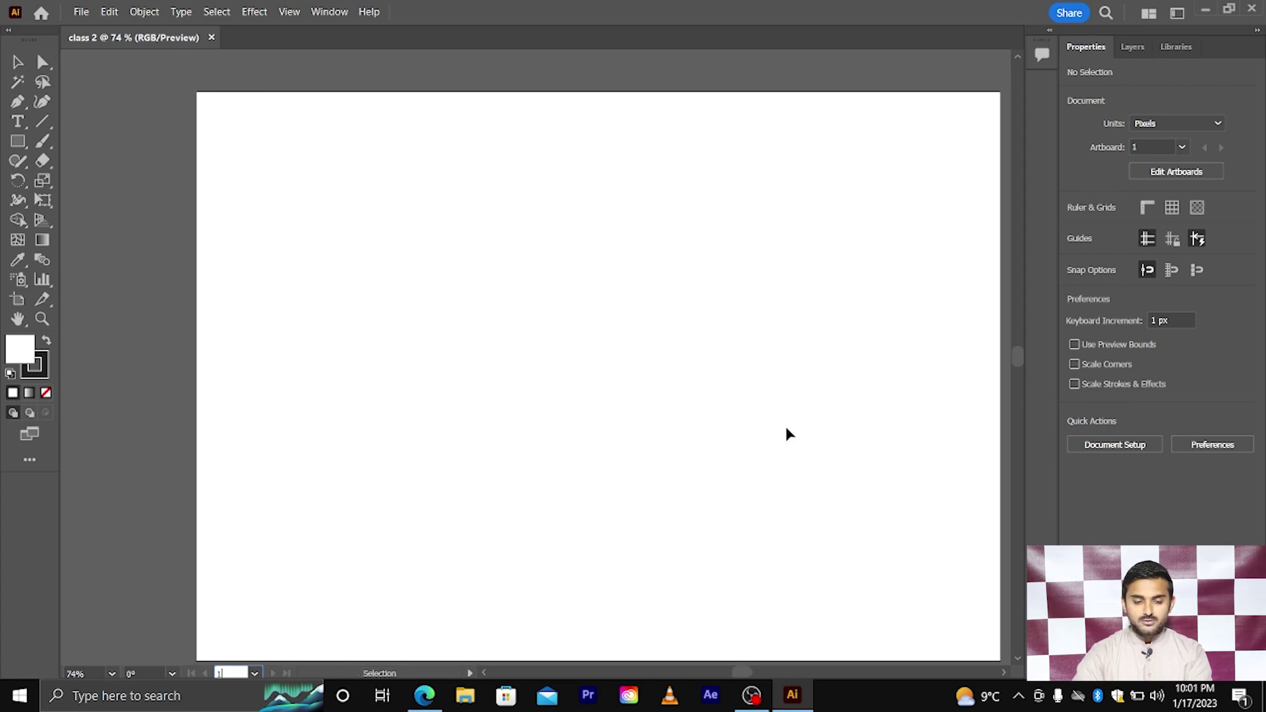